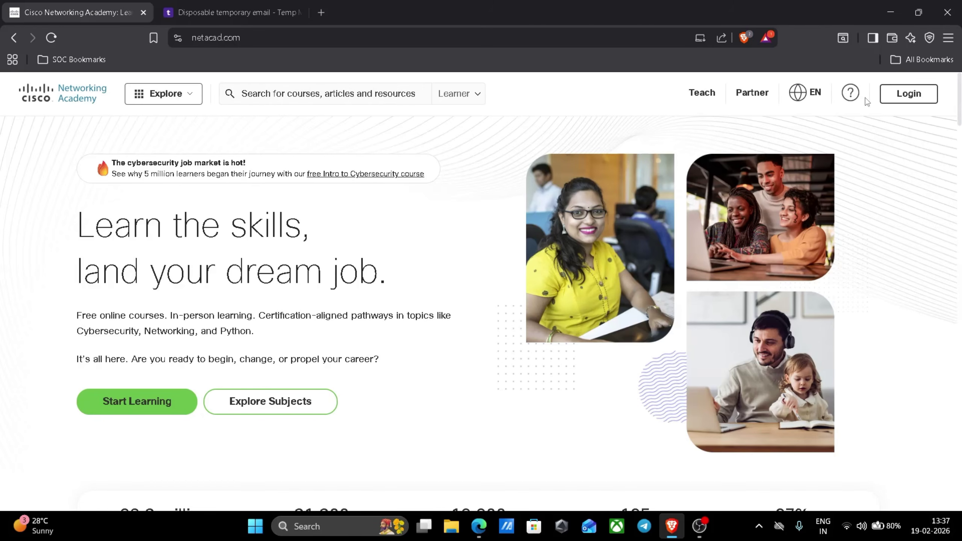
Open the new-account sign-up form and set the residence to Australia with Northern Territory as the state.
{"action": "left_click", "coordinate": [900, 104]}
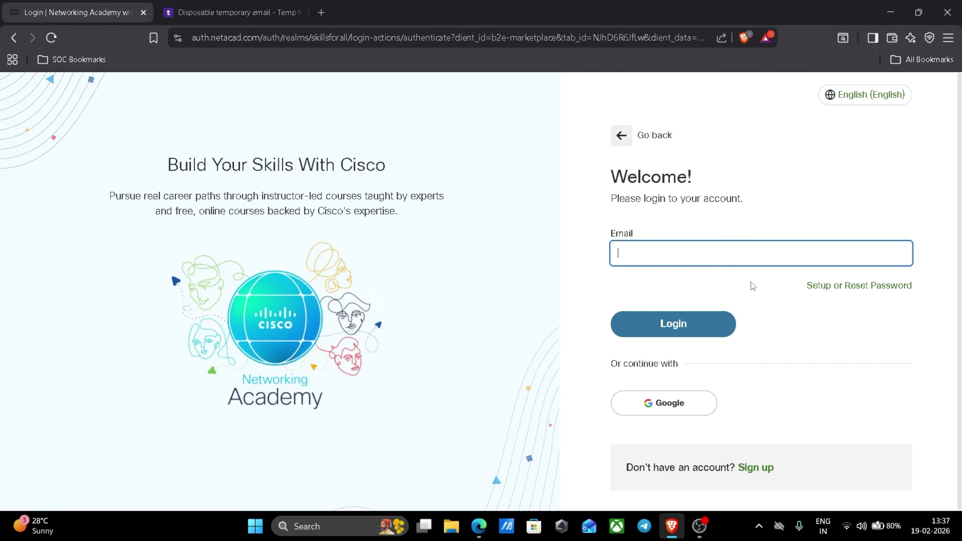
{"action": "left_click", "coordinate": [756, 468]}
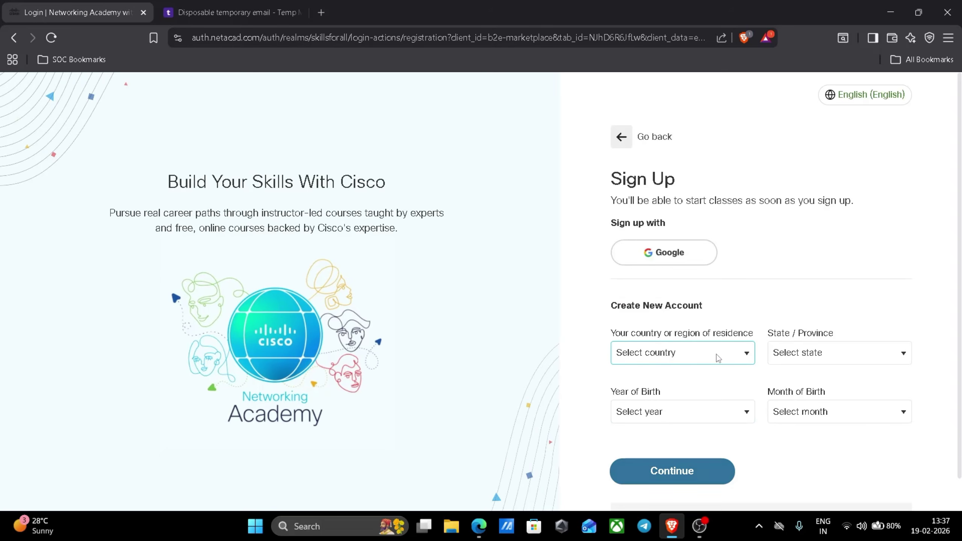
{"action": "left_click", "coordinate": [718, 358]}
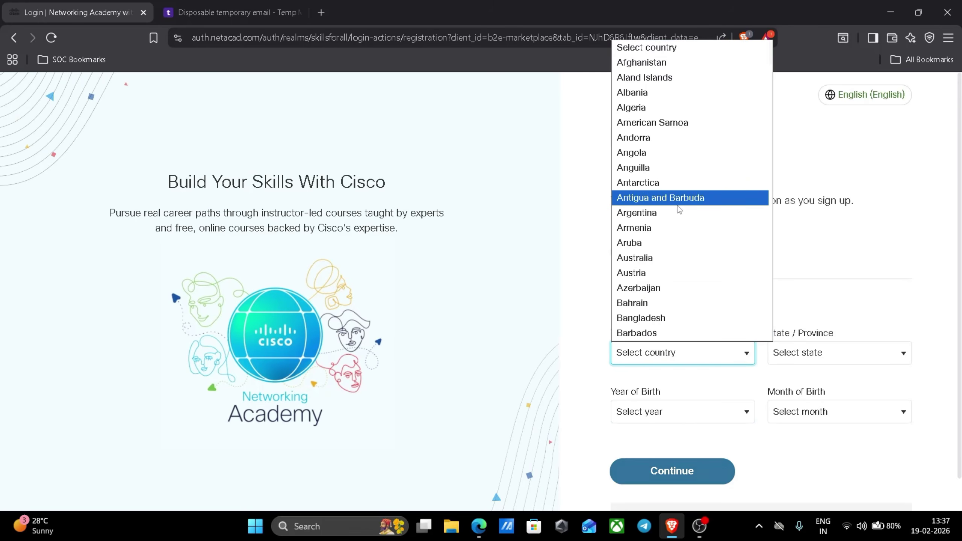
{"action": "left_click", "coordinate": [680, 262]}
{"action": "left_click", "coordinate": [859, 352]}
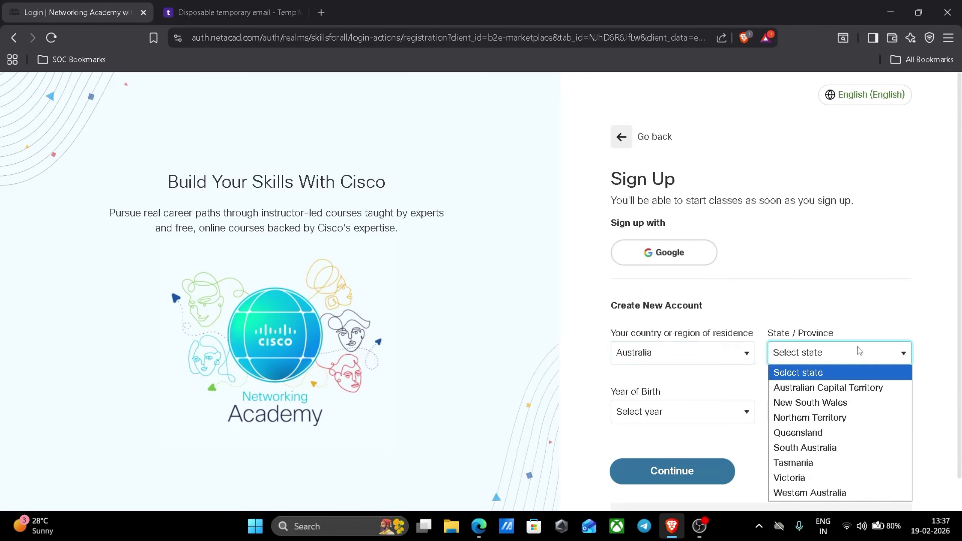
{"action": "left_click", "coordinate": [810, 418]}
Select the year and month of birth and continue to the account details form.
{"action": "left_click", "coordinate": [667, 412]}
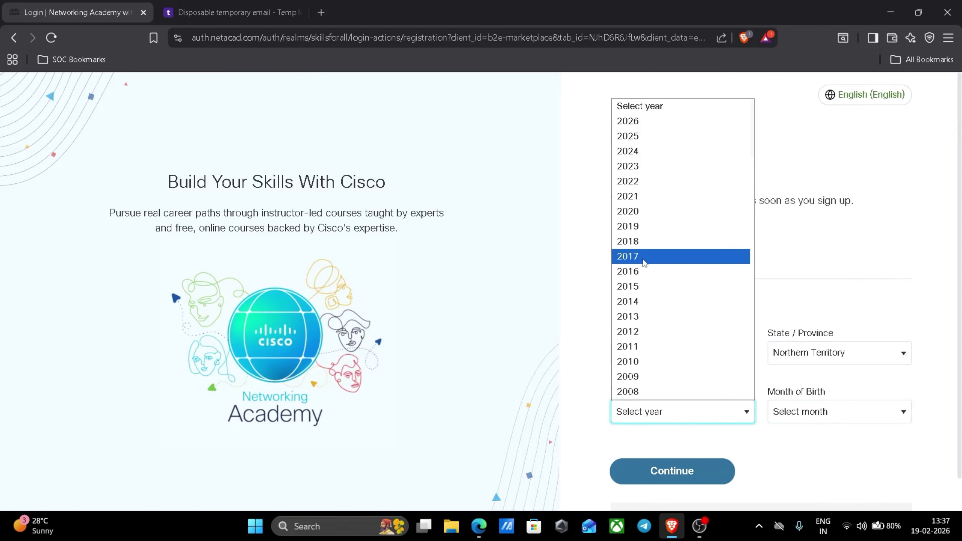
{"action": "scroll", "coordinate": [661, 344], "scroll_direction": "down", "scroll_amount": 20}
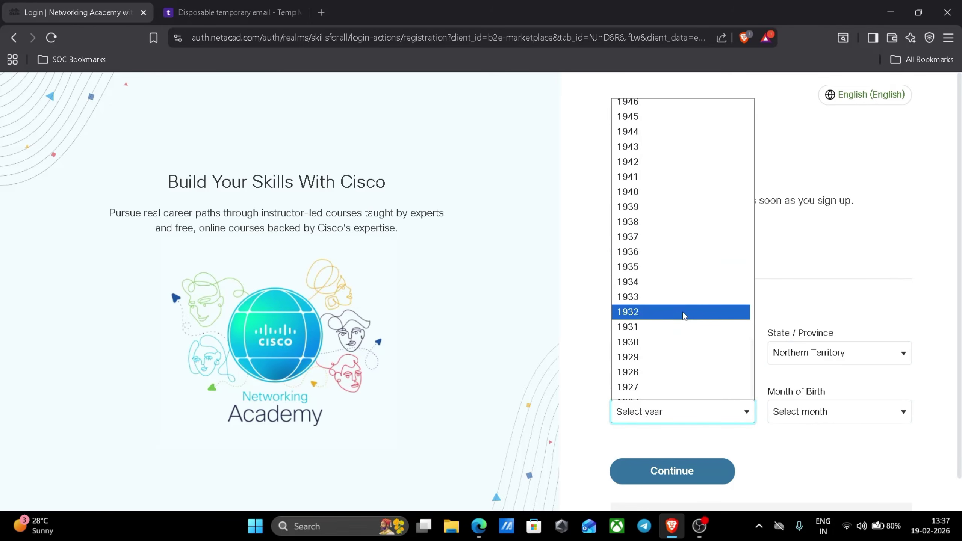
{"action": "scroll", "coordinate": [684, 315], "scroll_direction": "up", "scroll_amount": 11}
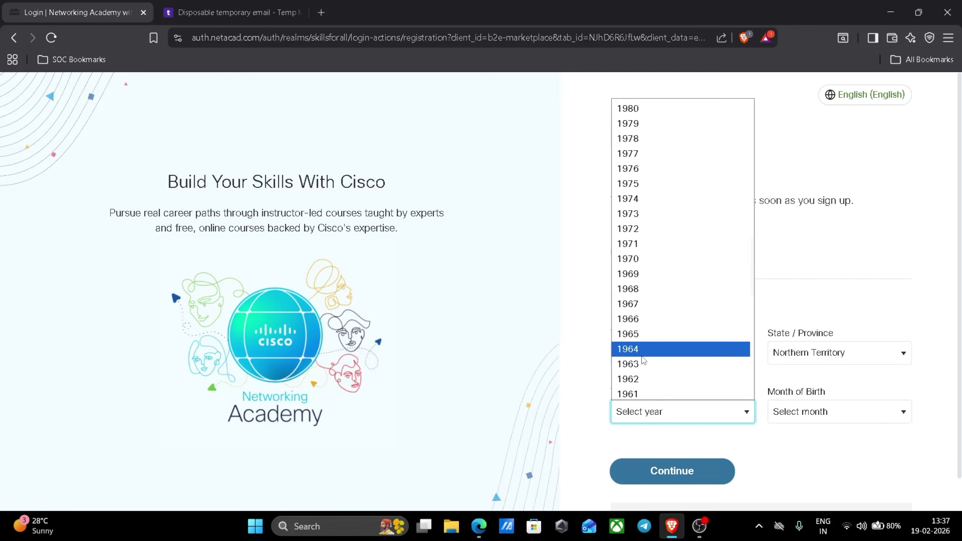
{"action": "scroll", "coordinate": [659, 292], "scroll_direction": "up", "scroll_amount": 15}
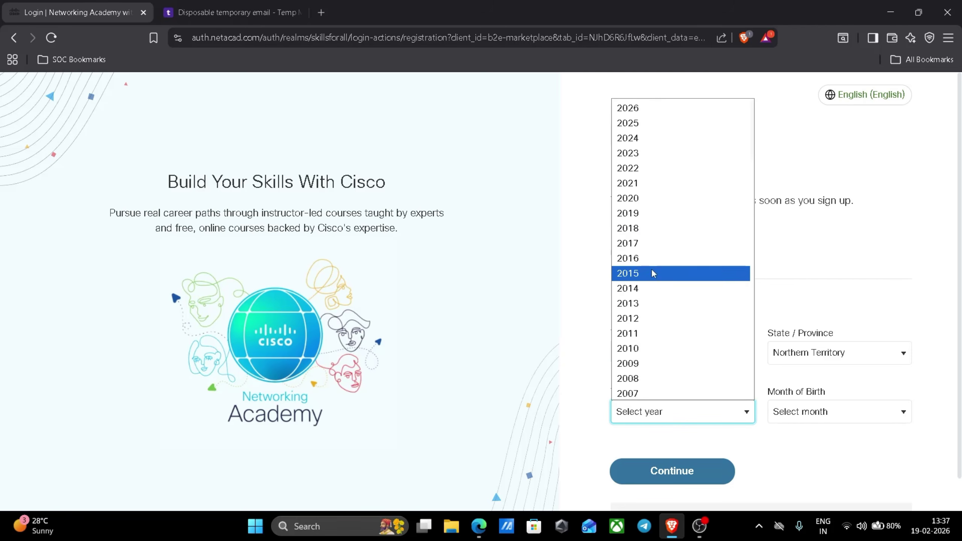
{"action": "scroll", "coordinate": [658, 296], "scroll_direction": "down", "scroll_amount": 2}
{"action": "left_click", "coordinate": [671, 348]}
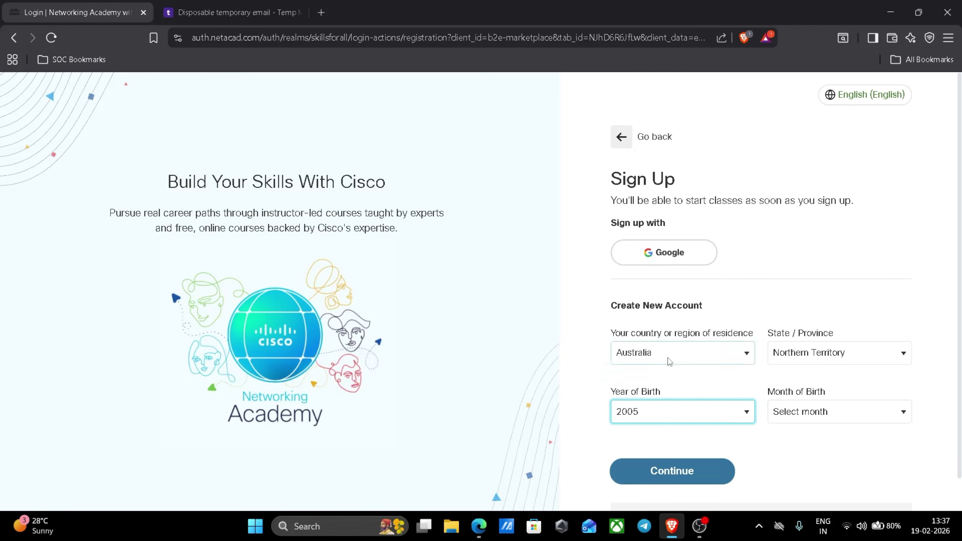
{"action": "left_click", "coordinate": [831, 411]}
{"action": "left_click", "coordinate": [787, 291]}
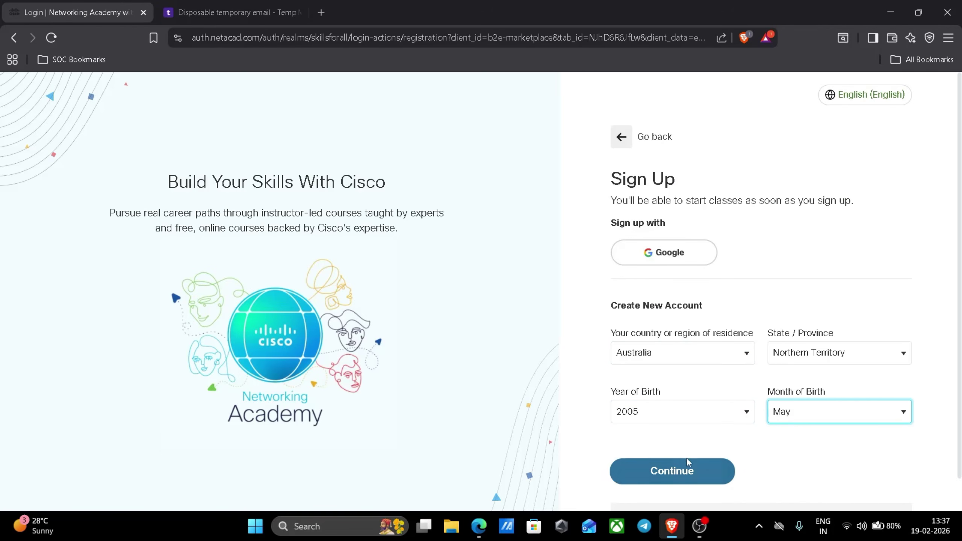
{"action": "left_click", "coordinate": [679, 469]}
Fill in the first name and last name using the saved suggestions.
{"action": "left_click", "coordinate": [682, 353]}
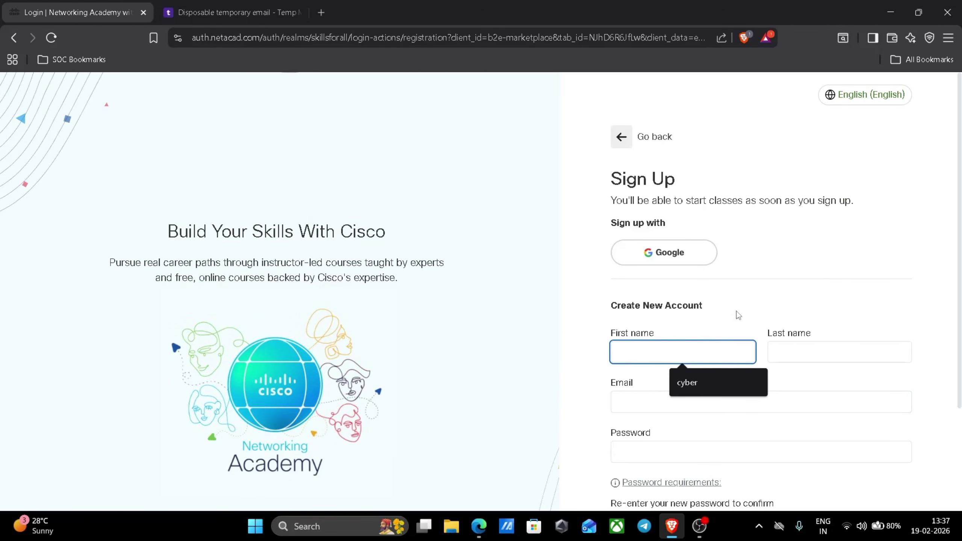
{"action": "left_click", "coordinate": [760, 352]}
{"action": "scroll", "coordinate": [702, 348], "scroll_direction": "down", "scroll_amount": 2}
{"action": "left_click", "coordinate": [674, 273]}
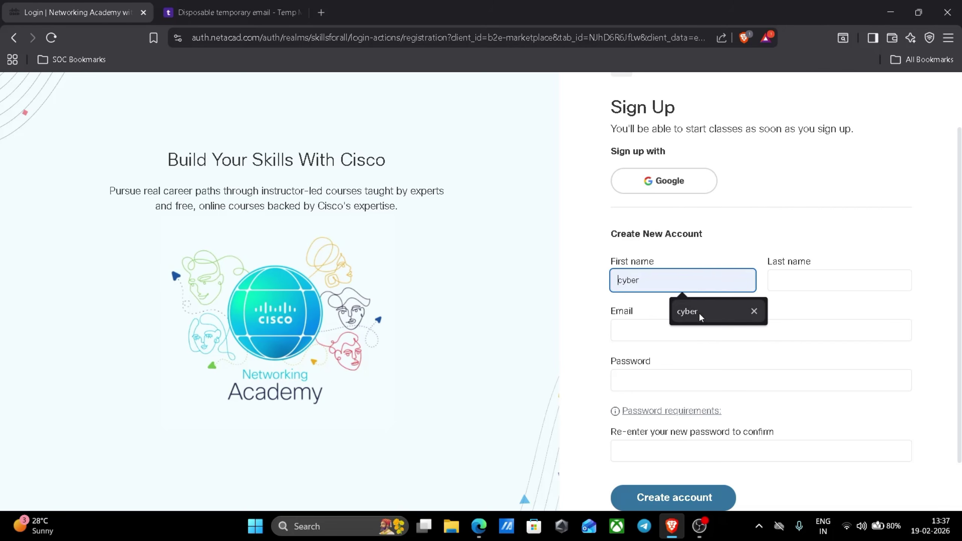
{"action": "left_click", "coordinate": [700, 314]}
{"action": "left_click", "coordinate": [815, 280]}
{"action": "left_click", "coordinate": [852, 311]}
Copy the disposable address from the tempmail site and paste it as the sign-up email.
{"action": "left_click", "coordinate": [715, 332]}
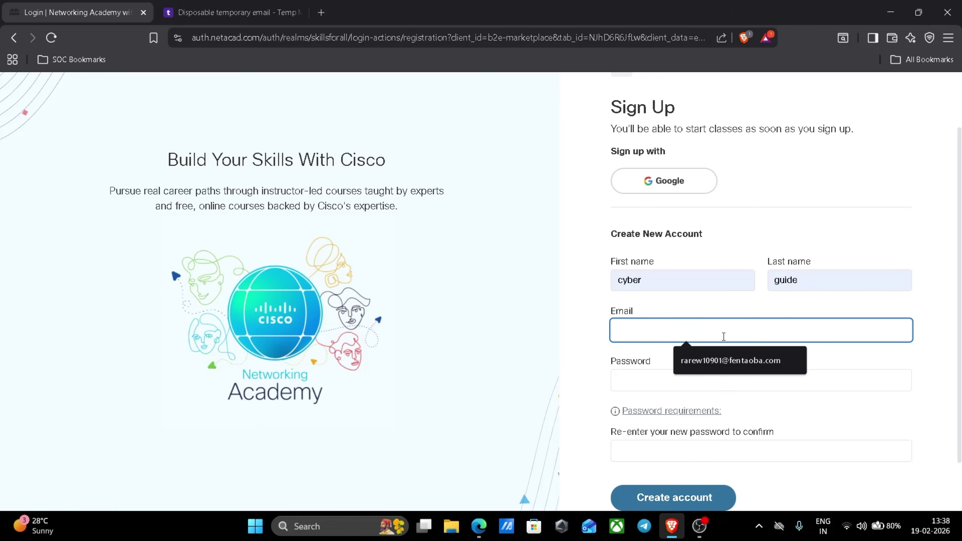
{"action": "left_click", "coordinate": [280, 15]}
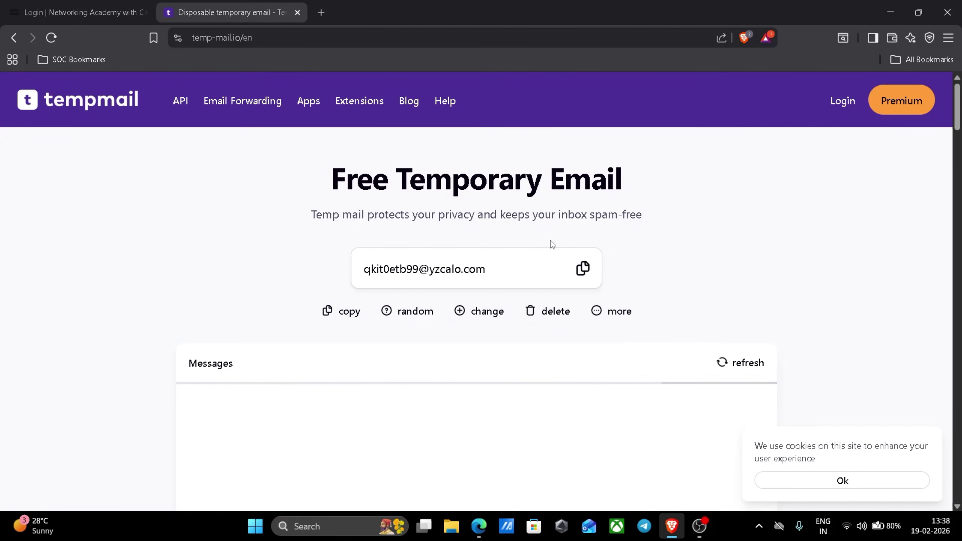
{"action": "left_click", "coordinate": [583, 269]}
{"action": "left_click", "coordinate": [86, 11]}
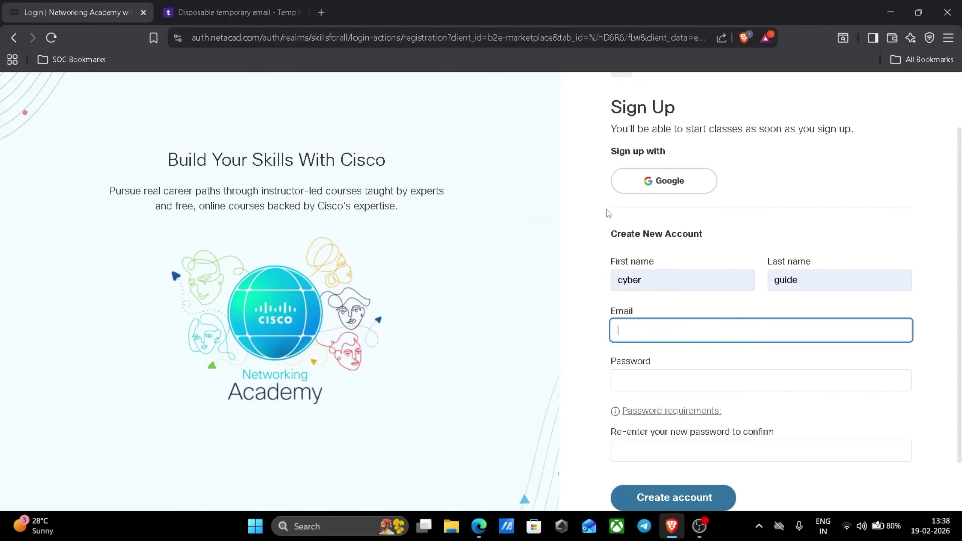
{"action": "left_click", "coordinate": [674, 321]}
{"action": "key", "text": "ctrl+v"}
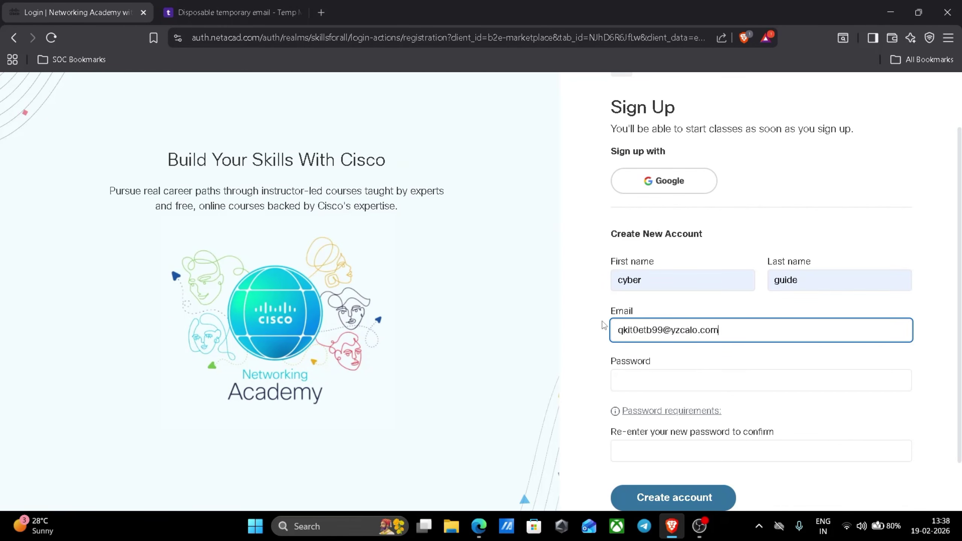
Show the password requirements, enter and confirm the account password, and create the account.
{"action": "scroll", "coordinate": [583, 321], "scroll_direction": "down", "scroll_amount": 2}
{"action": "left_click", "coordinate": [667, 325]}
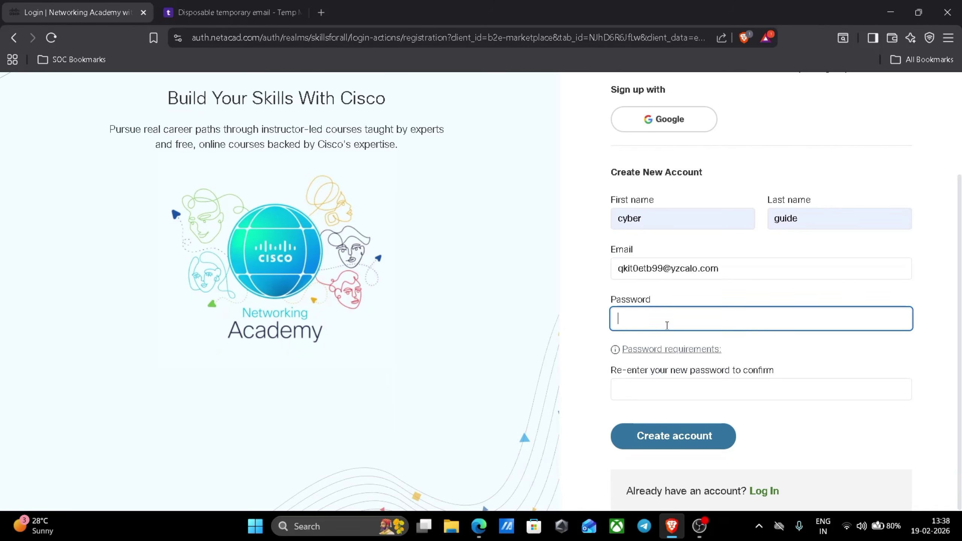
{"action": "type", "text": "C"}
{"action": "left_click", "coordinate": [662, 350]}
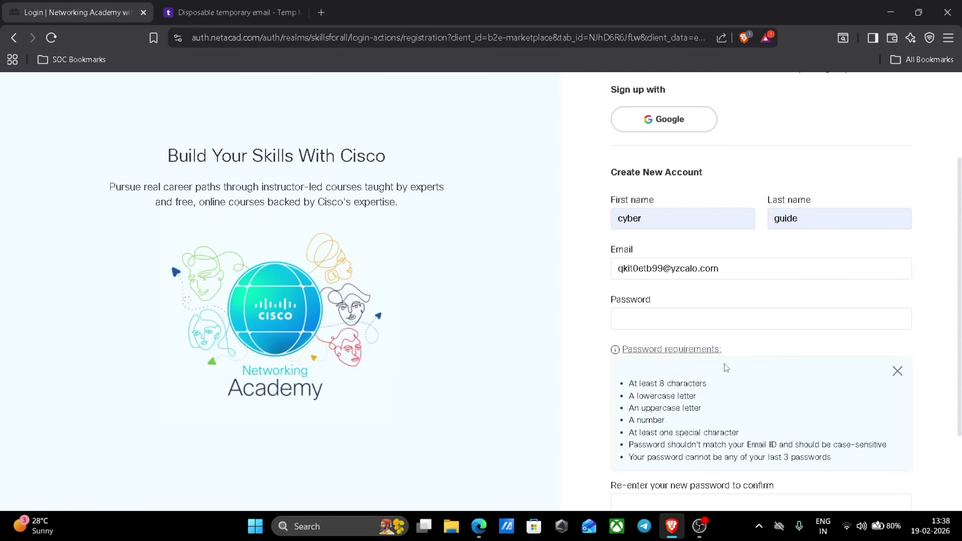
{"action": "left_click", "coordinate": [673, 324]}
{"action": "type", "text": "C"}
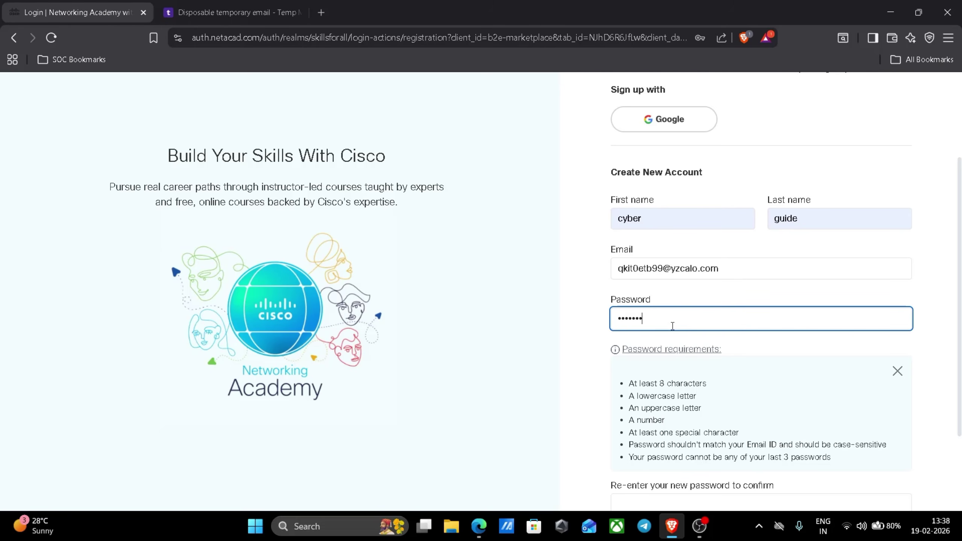
{"action": "scroll", "coordinate": [678, 365], "scroll_direction": "down", "scroll_amount": 2}
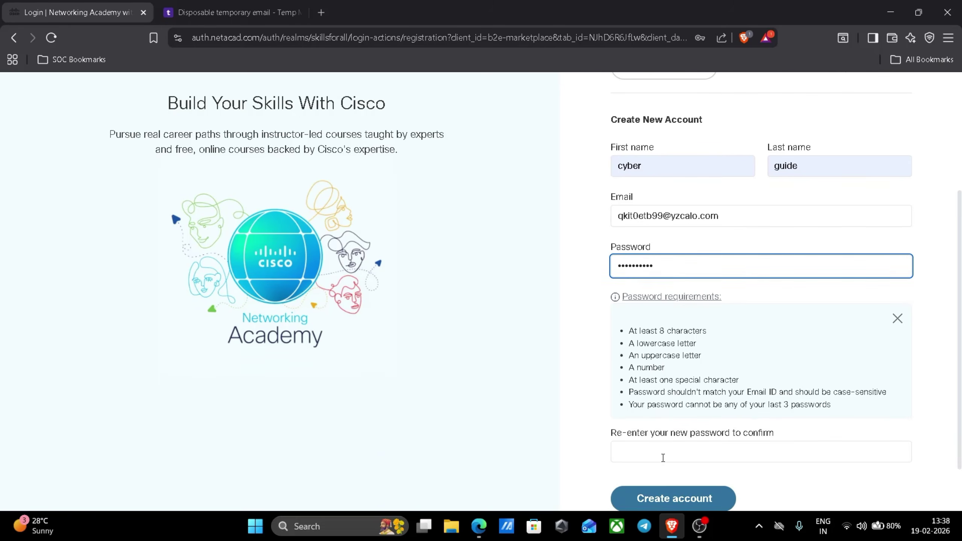
{"action": "left_click", "coordinate": [665, 438]}
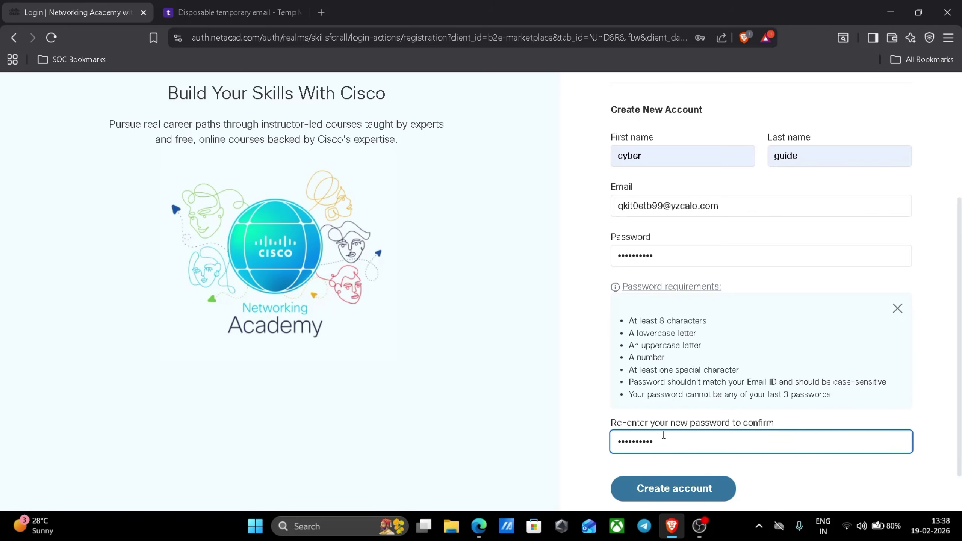
{"action": "left_click", "coordinate": [678, 489]}
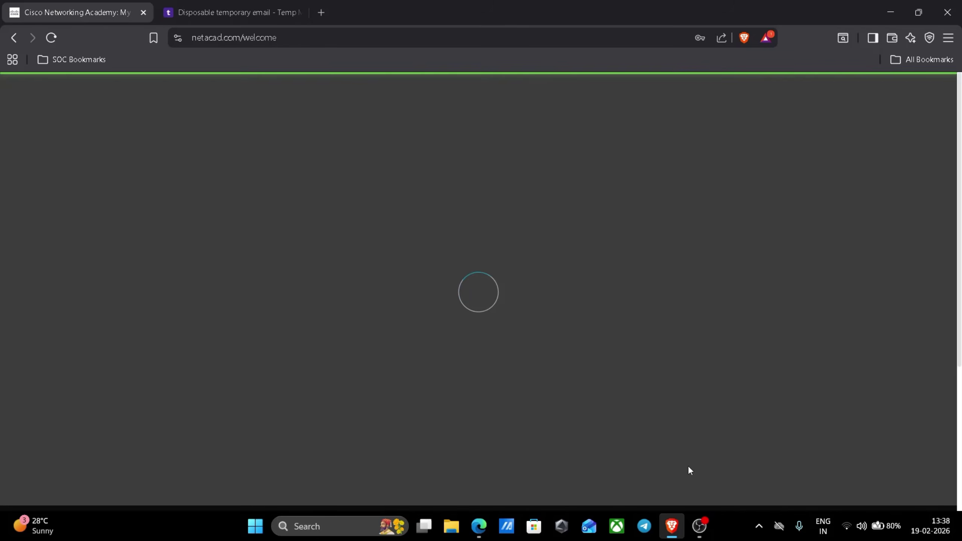
Read through to the end of the Terms & Conditions, agree to them without subscribing to communications, and accept.
{"action": "scroll", "coordinate": [465, 358], "scroll_direction": "down", "scroll_amount": 15}
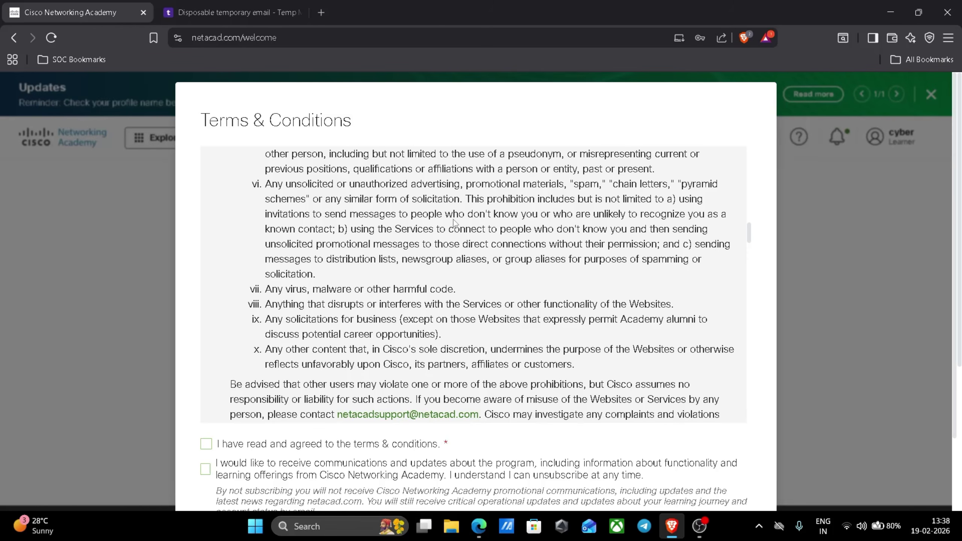
{"action": "scroll", "coordinate": [376, 209], "scroll_direction": "down", "scroll_amount": 3}
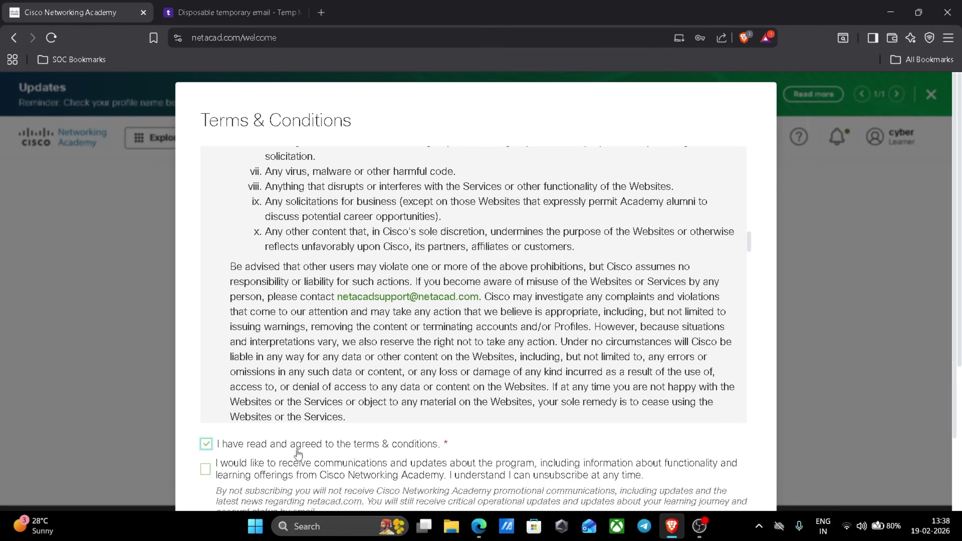
{"action": "scroll", "coordinate": [335, 419], "scroll_direction": "down", "scroll_amount": 10}
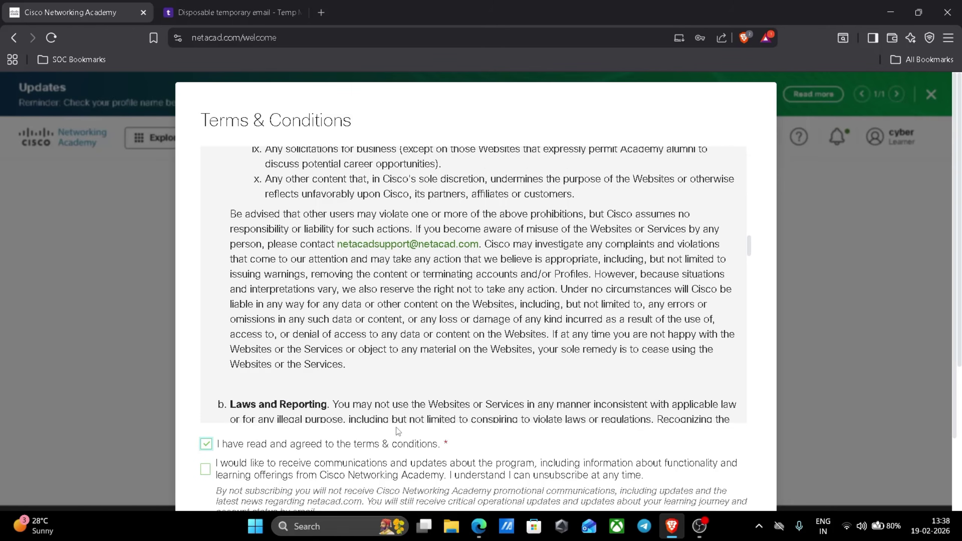
{"action": "scroll", "coordinate": [532, 380], "scroll_direction": "down", "scroll_amount": 1}
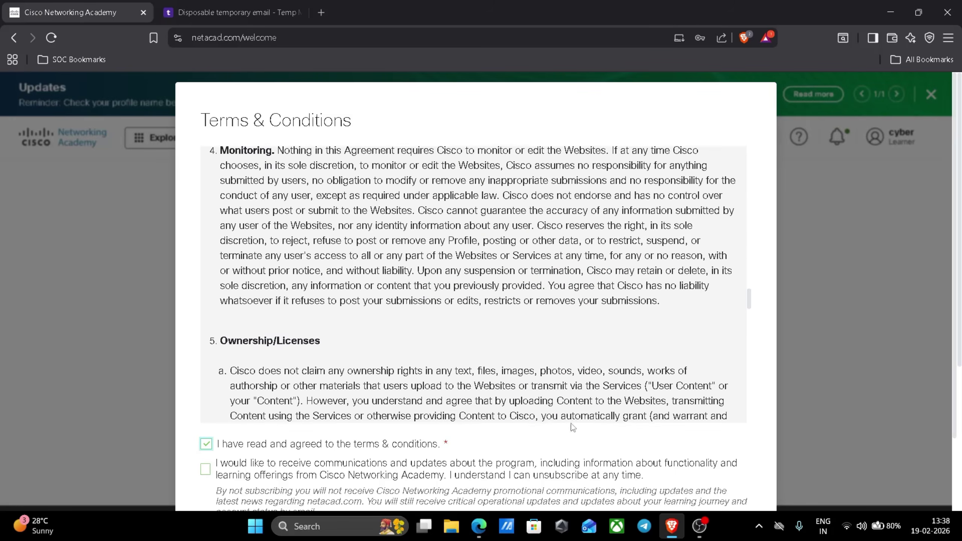
{"action": "left_click_drag", "start_coordinate": [752, 307], "coordinate": [750, 371]}
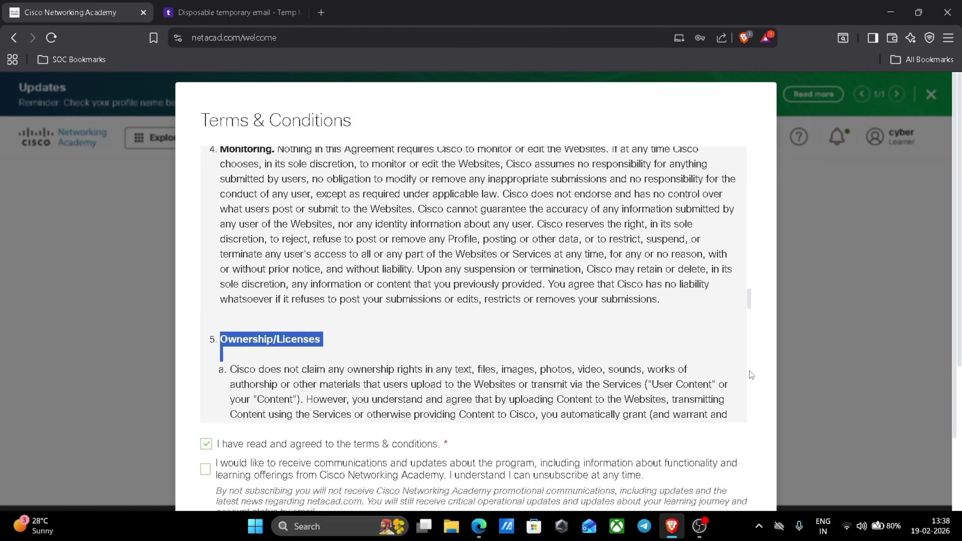
{"action": "left_click_drag", "start_coordinate": [750, 304], "coordinate": [752, 518]}
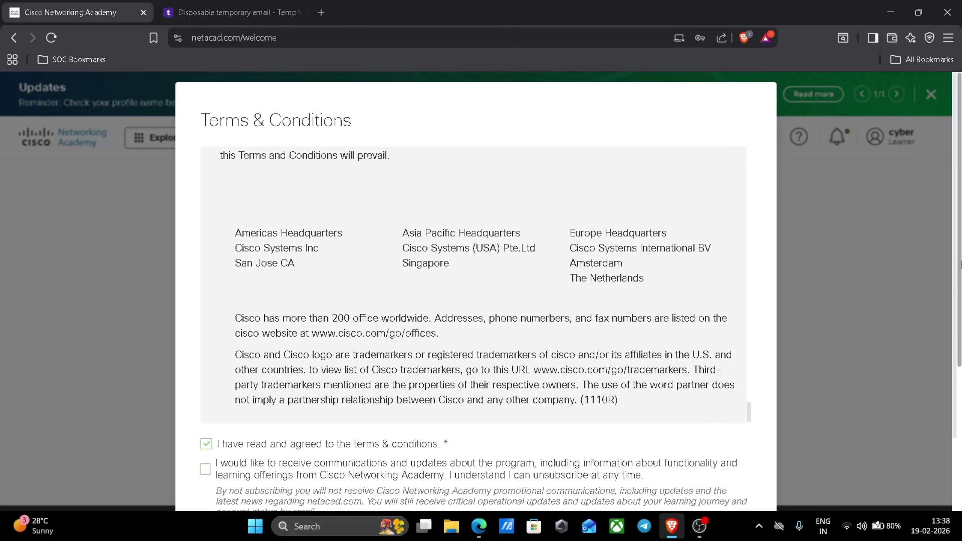
{"action": "scroll", "coordinate": [461, 386], "scroll_direction": "down", "scroll_amount": 4}
{"action": "scroll", "coordinate": [461, 386], "scroll_direction": "down", "scroll_amount": 2}
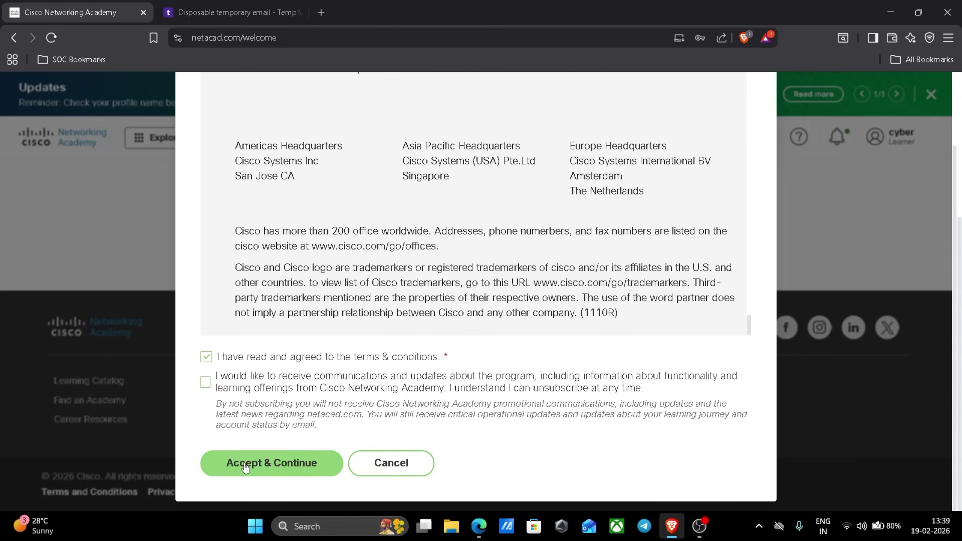
{"action": "left_click", "coordinate": [260, 463]}
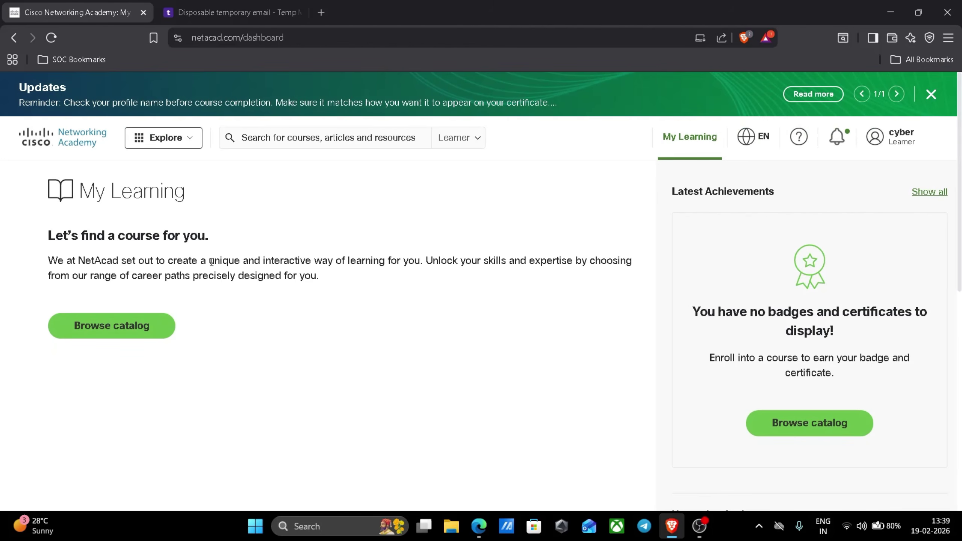
Find the Getting Started with Cisco Packet Tracer course under the Cisco Packet Tracer subject area and start its self-paced English version.
{"action": "left_click", "coordinate": [166, 141]}
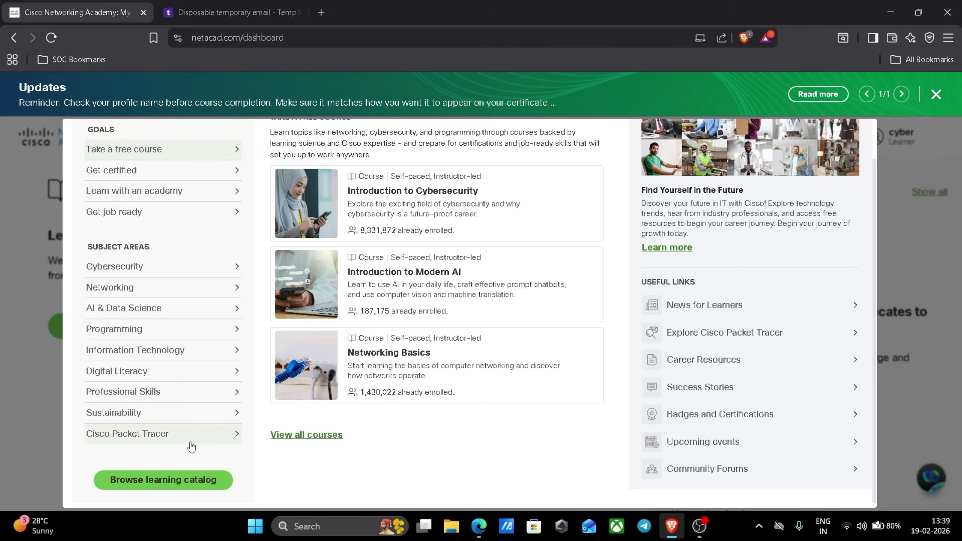
{"action": "left_click", "coordinate": [169, 437]}
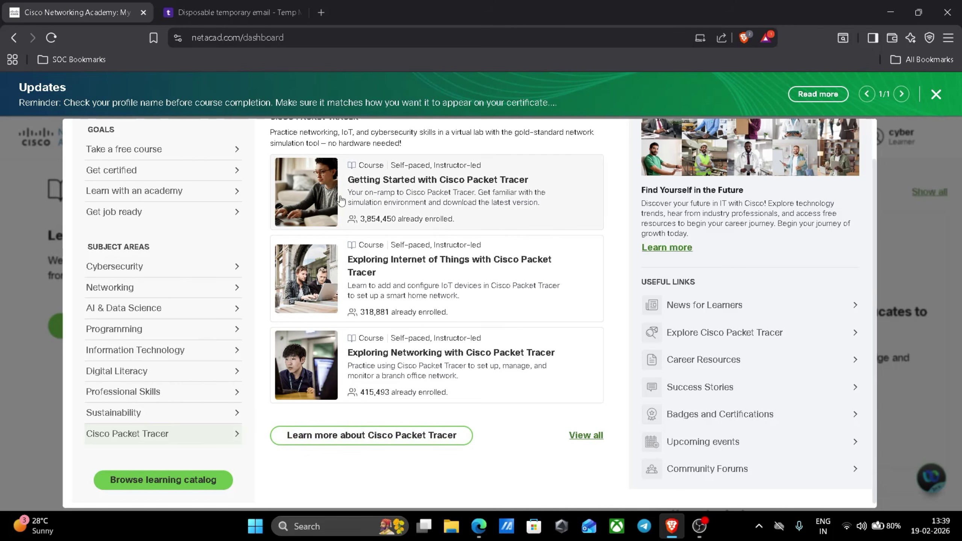
{"action": "left_click", "coordinate": [416, 193]}
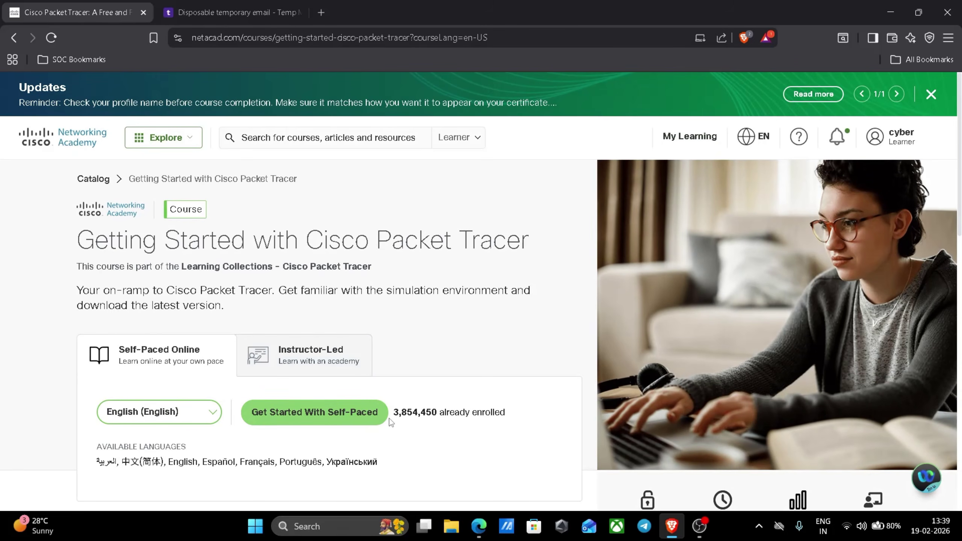
{"action": "left_click", "coordinate": [335, 417]}
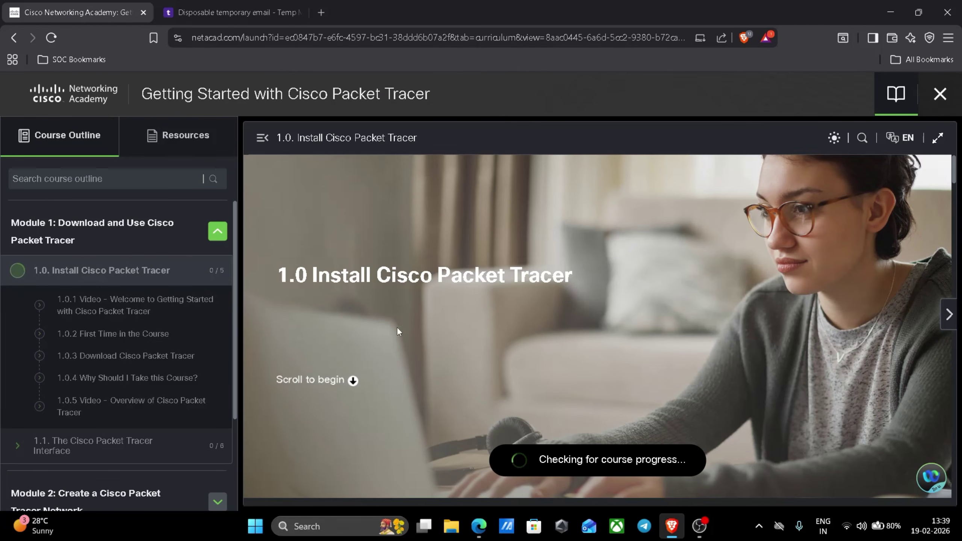
{"action": "scroll", "coordinate": [543, 373], "scroll_direction": "down", "scroll_amount": 10}
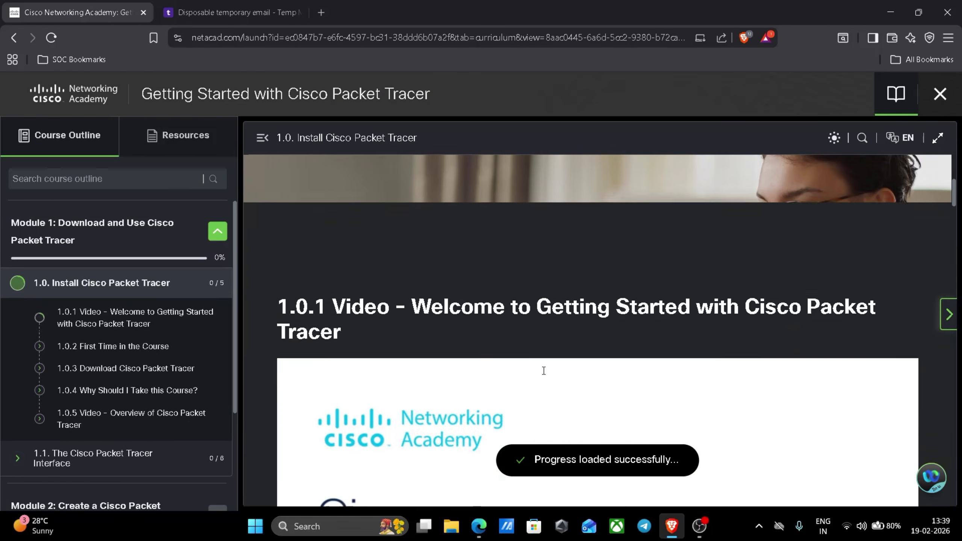
Find the Packet Tracer downloading help in section 1.0.2 First Time in the Course and open the linked lab-downloads page.
{"action": "scroll", "coordinate": [543, 372], "scroll_direction": "down", "scroll_amount": 10}
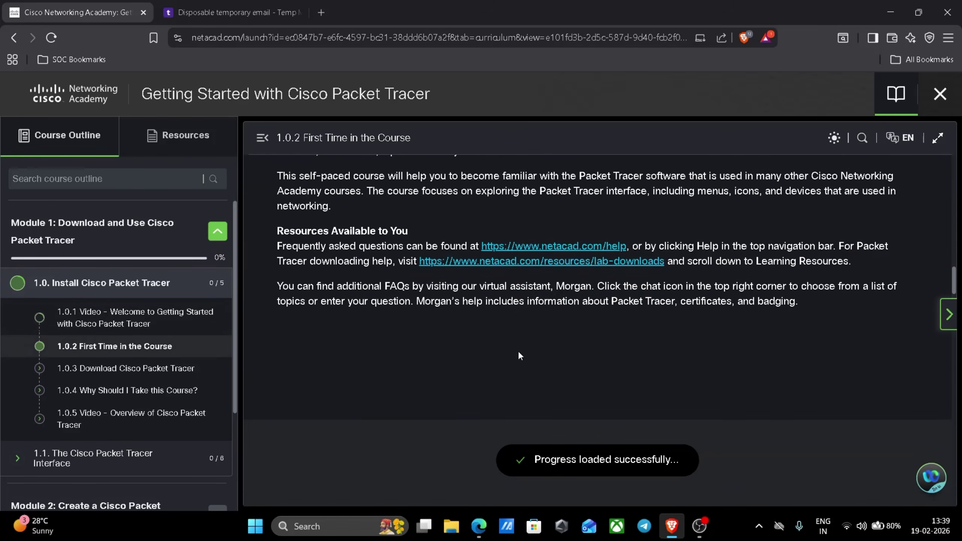
{"action": "left_click_drag", "start_coordinate": [277, 289], "coordinate": [366, 292]}
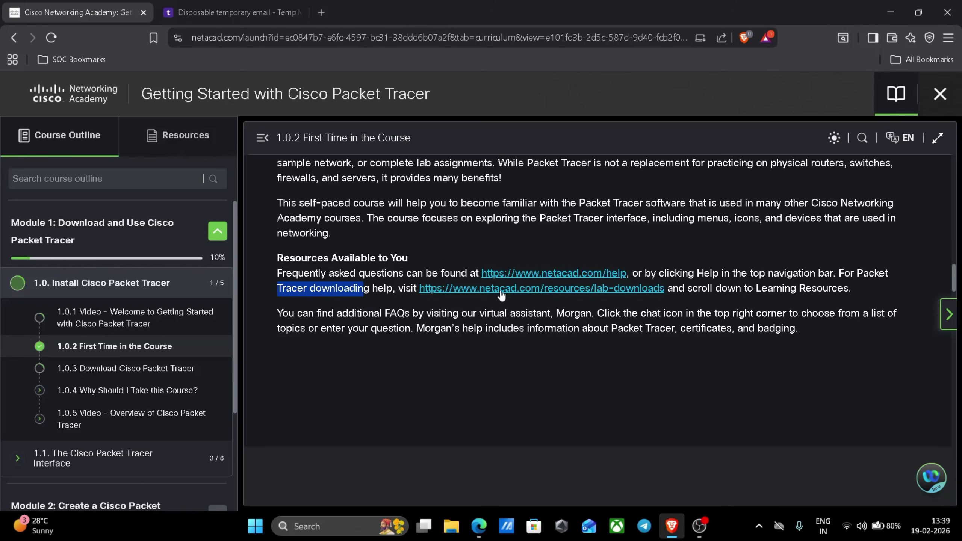
{"action": "left_click", "coordinate": [521, 291]}
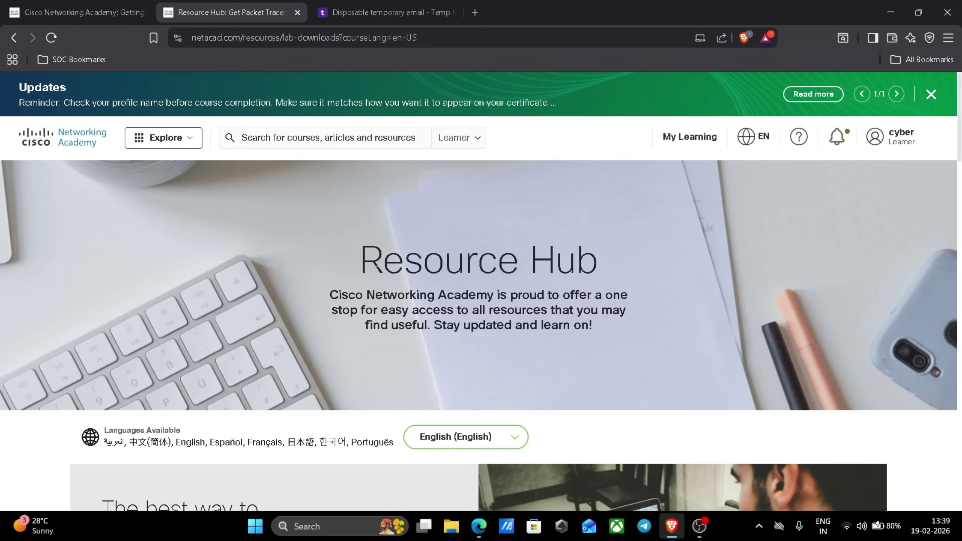
Download Packet Tracer 9.0.0 Windows 64bit from Learning Resources and save it in Downloads as CiscoPacketTracer_900_win_64bit (1).exe.
{"action": "scroll", "coordinate": [467, 288], "scroll_direction": "down", "scroll_amount": 10}
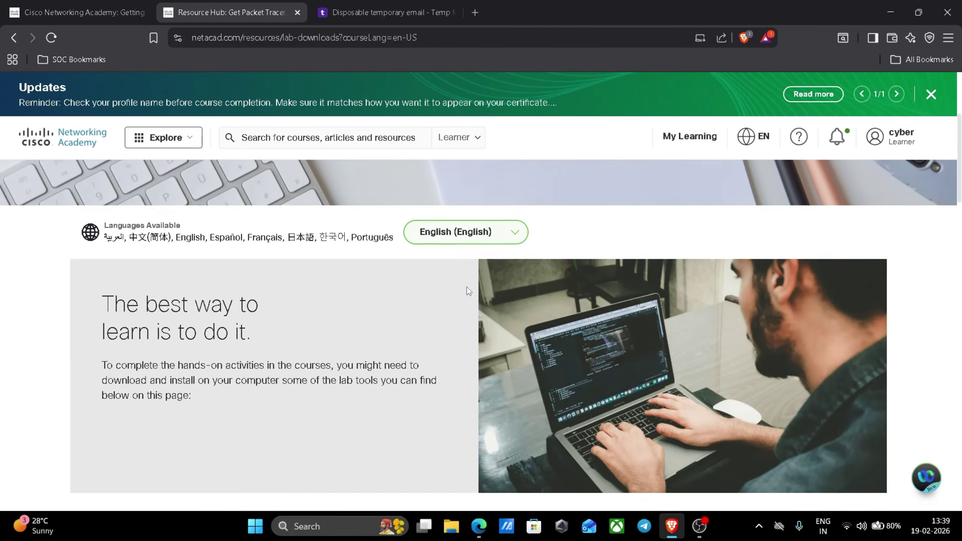
{"action": "scroll", "coordinate": [465, 292], "scroll_direction": "down", "scroll_amount": 3}
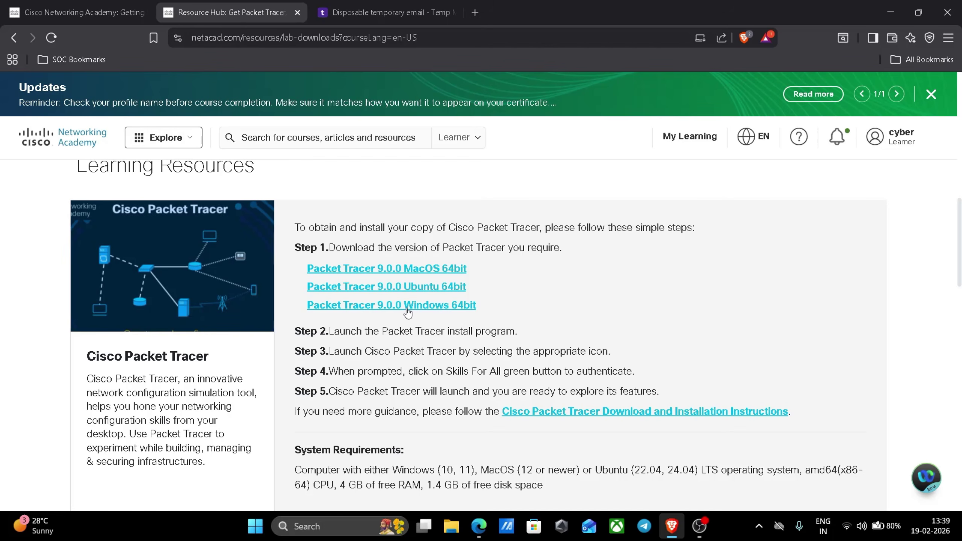
{"action": "left_click", "coordinate": [393, 308]}
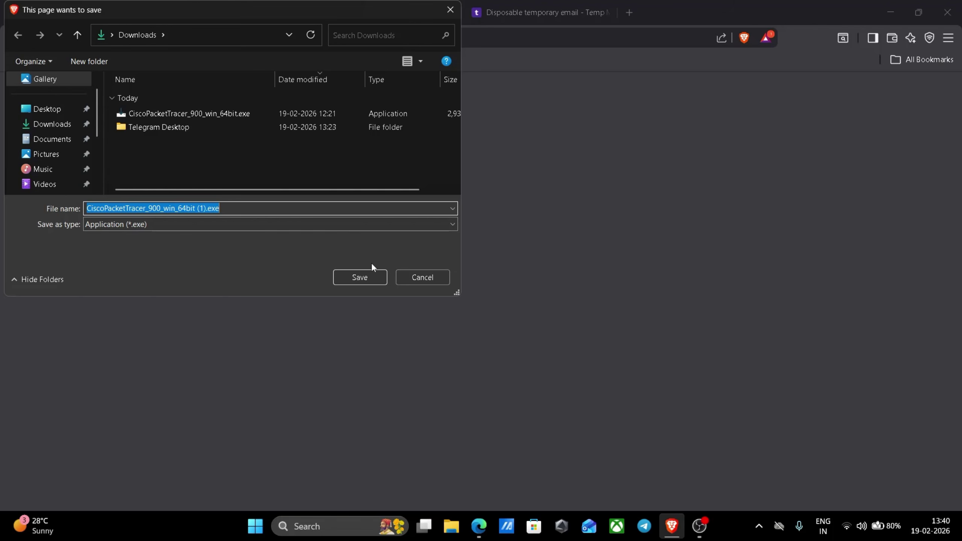
{"action": "left_click", "coordinate": [355, 272]}
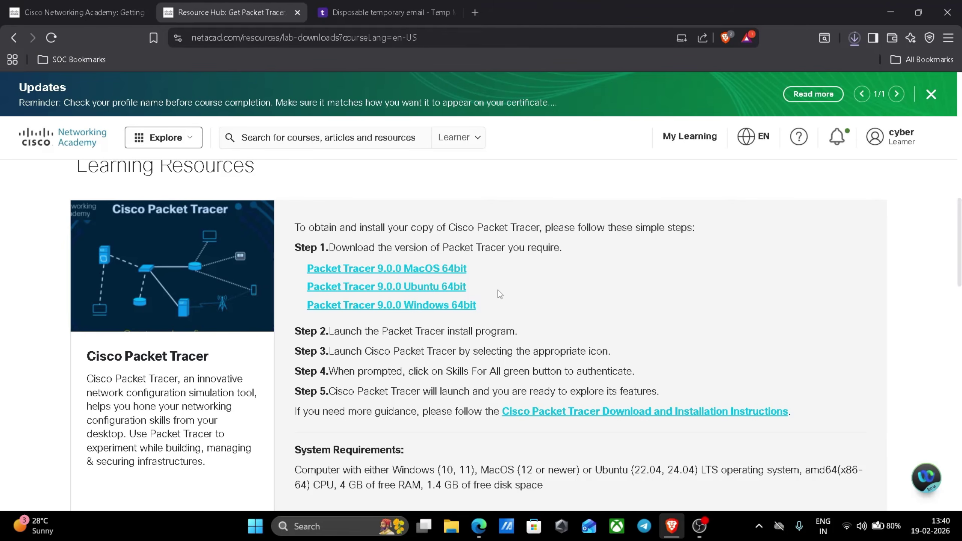
Cancel the running download of CiscoPacketTracer_900_win_64bit (1).exe and remove it from the browser's download history.
{"action": "key", "text": "ctrl+j"}
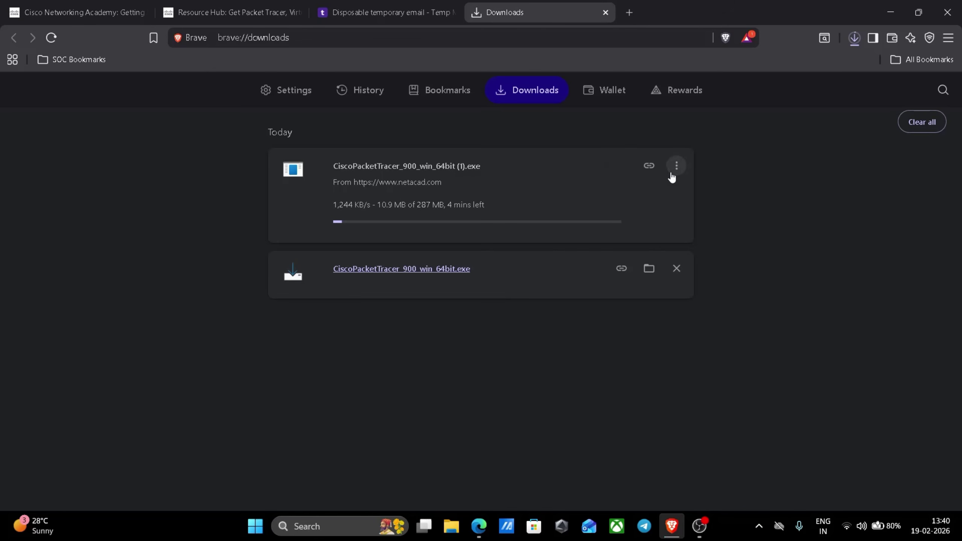
{"action": "left_click", "coordinate": [677, 167]}
{"action": "left_click", "coordinate": [655, 196]}
{"action": "left_click", "coordinate": [677, 165]}
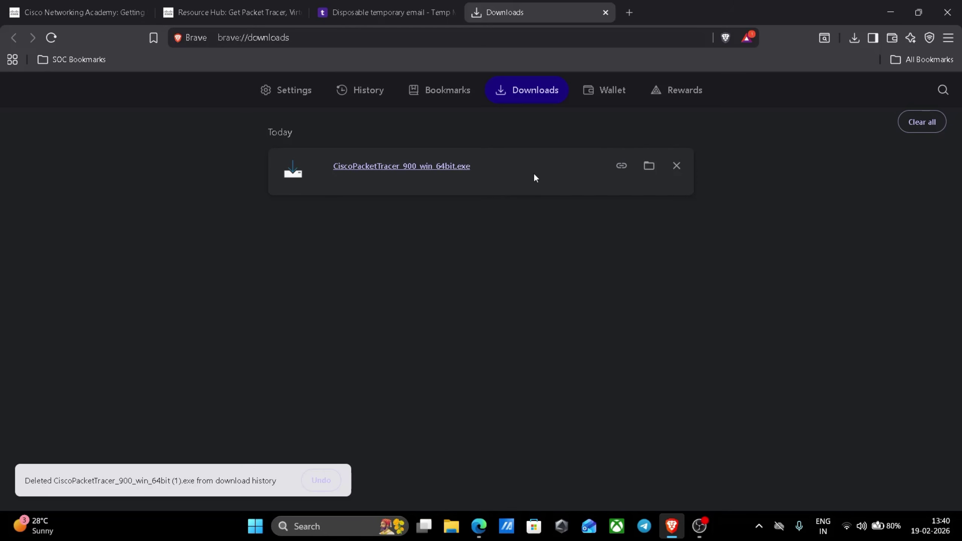
Run the existing CiscoPacketTracer_900_win_64bit.exe installer from its Downloads folder and minimise the folder window.
{"action": "left_click", "coordinate": [649, 166]}
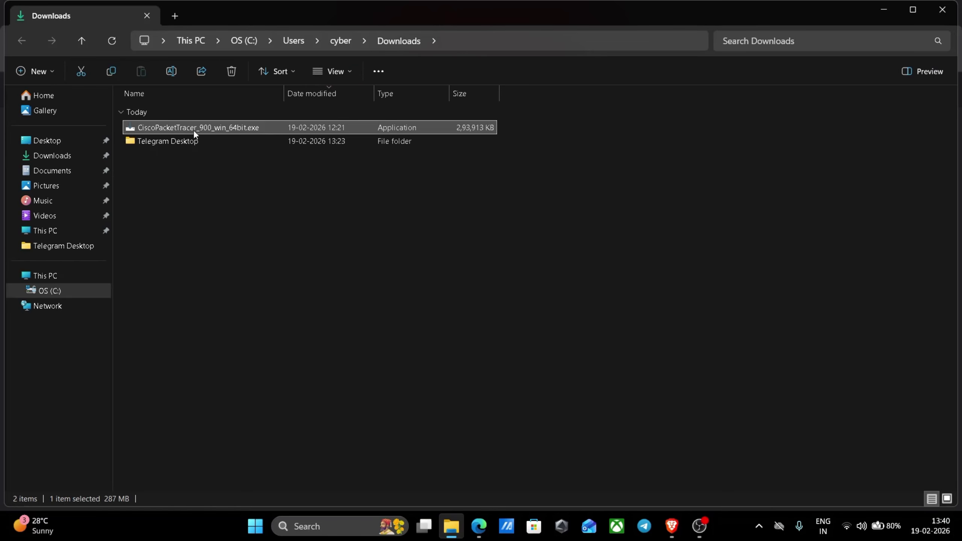
{"action": "double_click", "coordinate": [196, 128]}
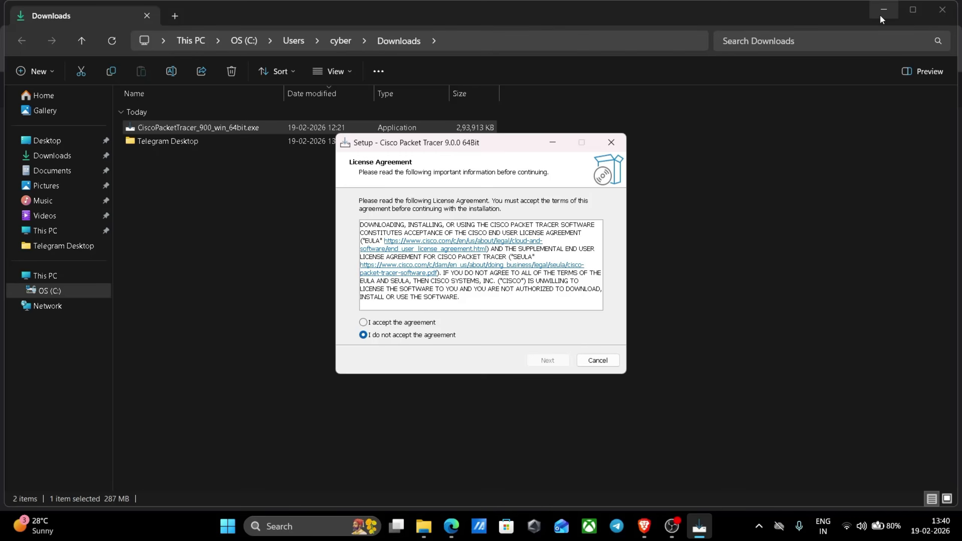
{"action": "left_click", "coordinate": [880, 14]}
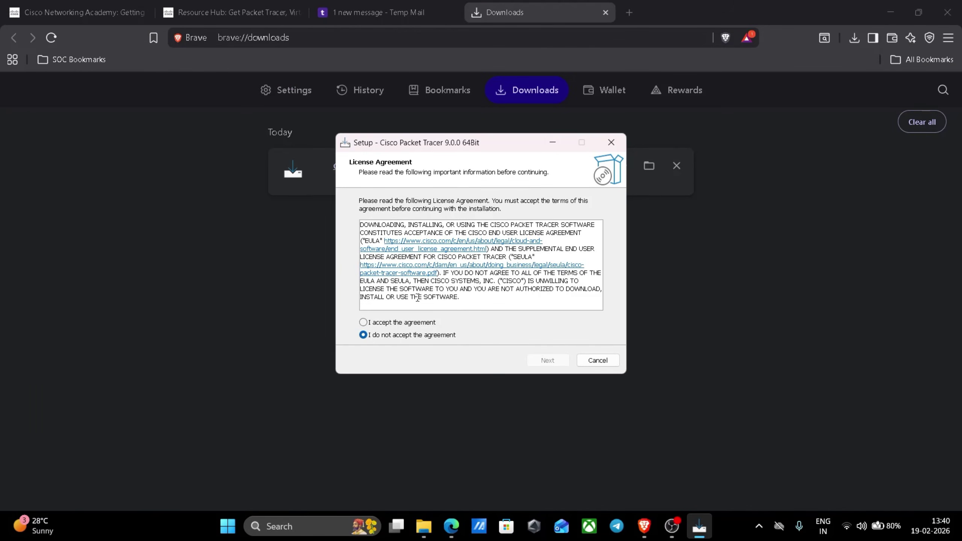
Accept the license agreement and agree to install into the existing folder C:\Program Files\Cisco Packet Tracer 9.0.0.
{"action": "left_click", "coordinate": [364, 323]}
{"action": "left_click", "coordinate": [540, 361]}
{"action": "left_click", "coordinate": [540, 361]}
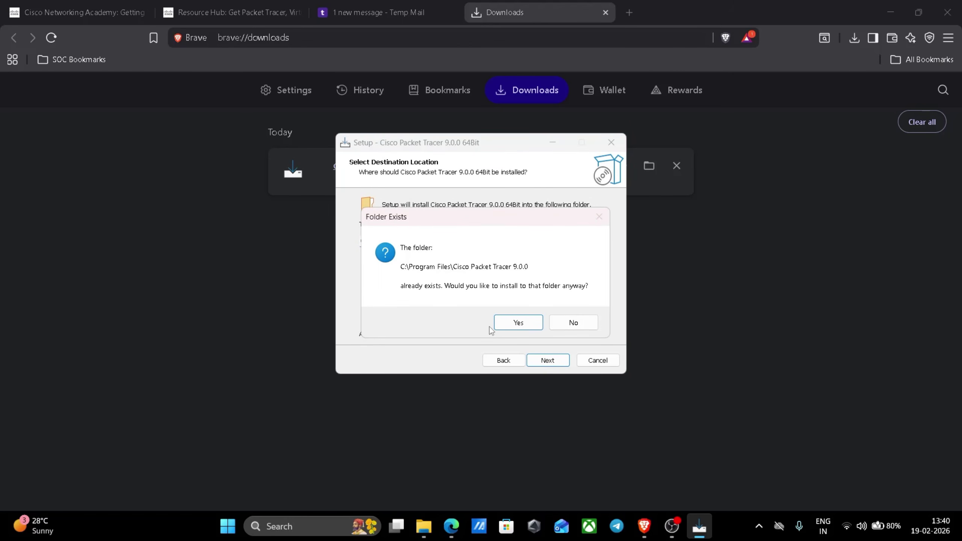
{"action": "left_click", "coordinate": [515, 323]}
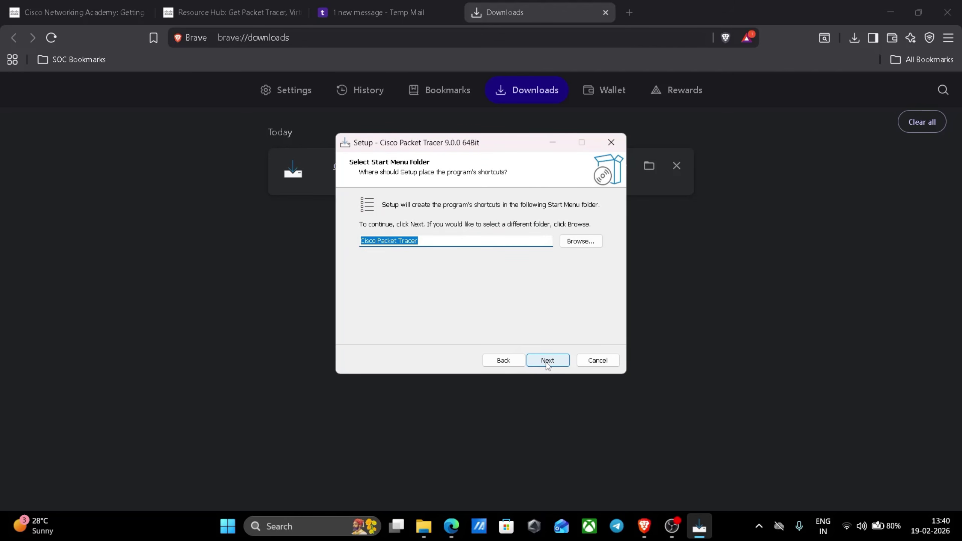
Keep the Cisco Packet Tracer Start Menu folder and add a Quick Launch shortcut alongside the desktop shortcut, minimising the browser.
{"action": "left_click", "coordinate": [540, 360]}
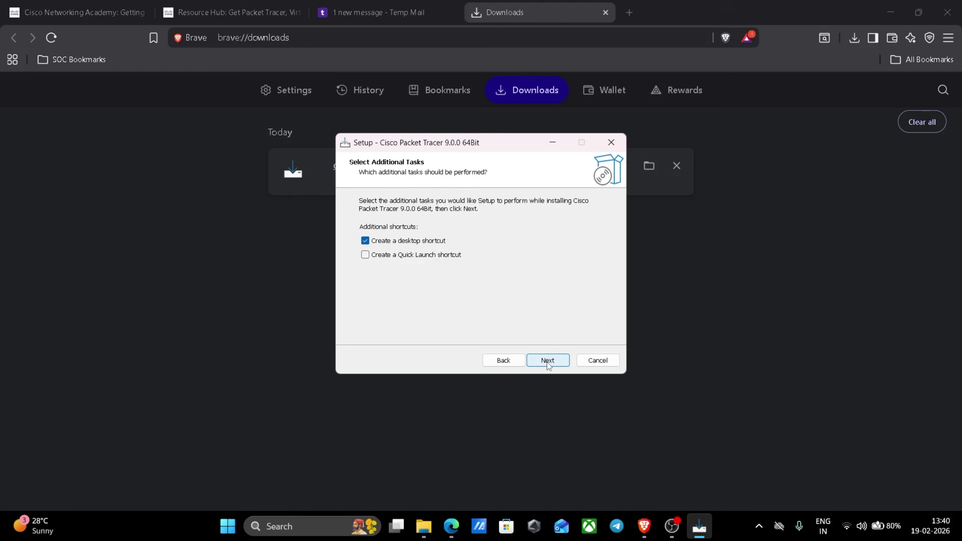
{"action": "left_click", "coordinate": [366, 254]}
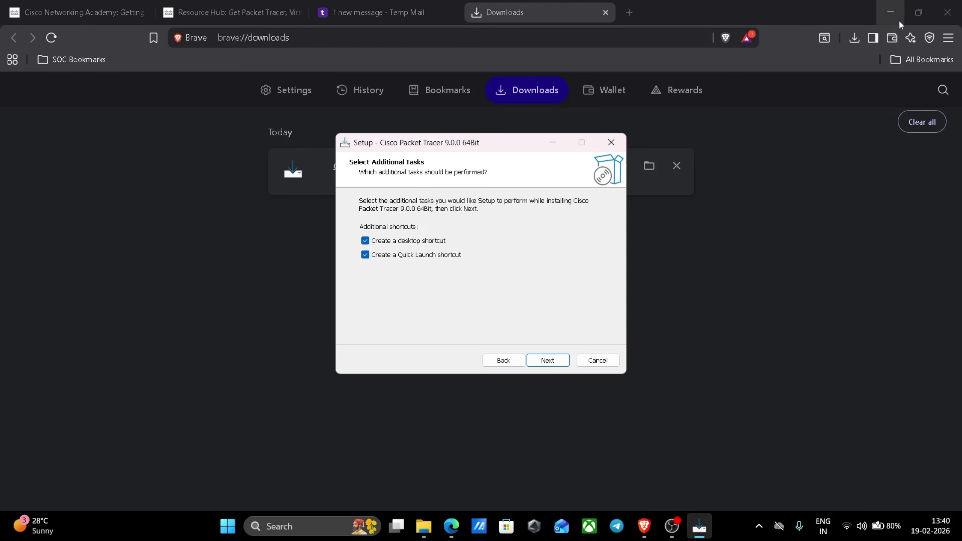
{"action": "left_click", "coordinate": [891, 12]}
Install Packet Tracer with the chosen settings and finish the setup without launching the program.
{"action": "left_click", "coordinate": [547, 361]}
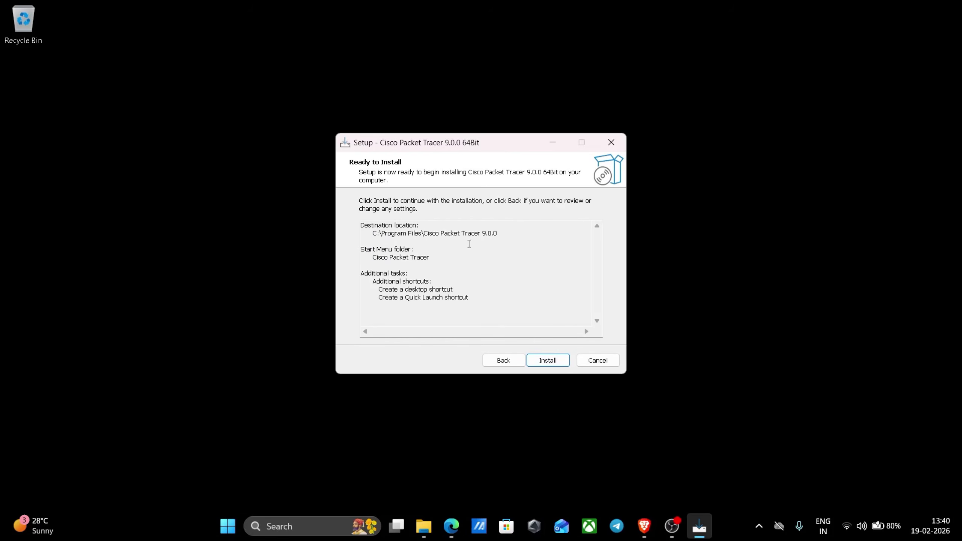
{"action": "left_click", "coordinate": [547, 366]}
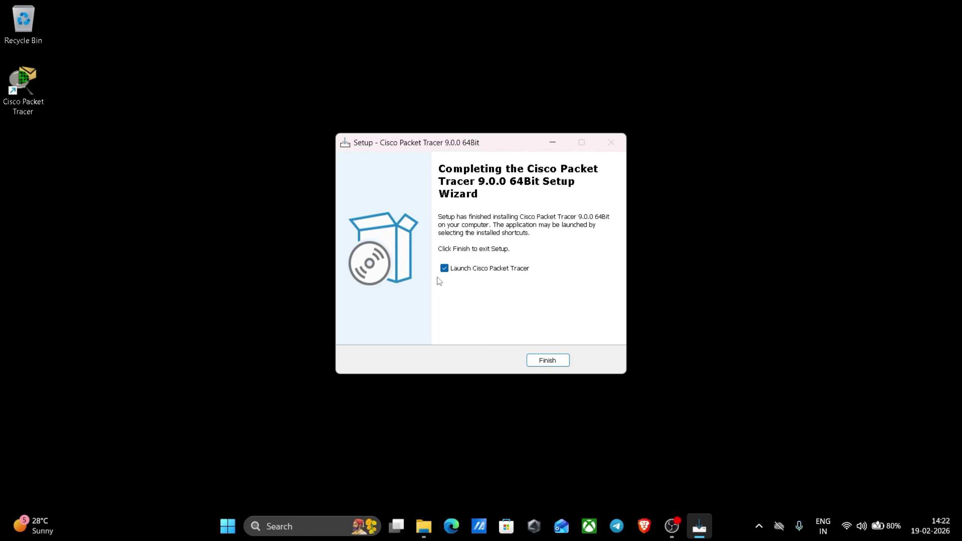
{"action": "left_click", "coordinate": [444, 268]}
{"action": "left_click", "coordinate": [547, 361]}
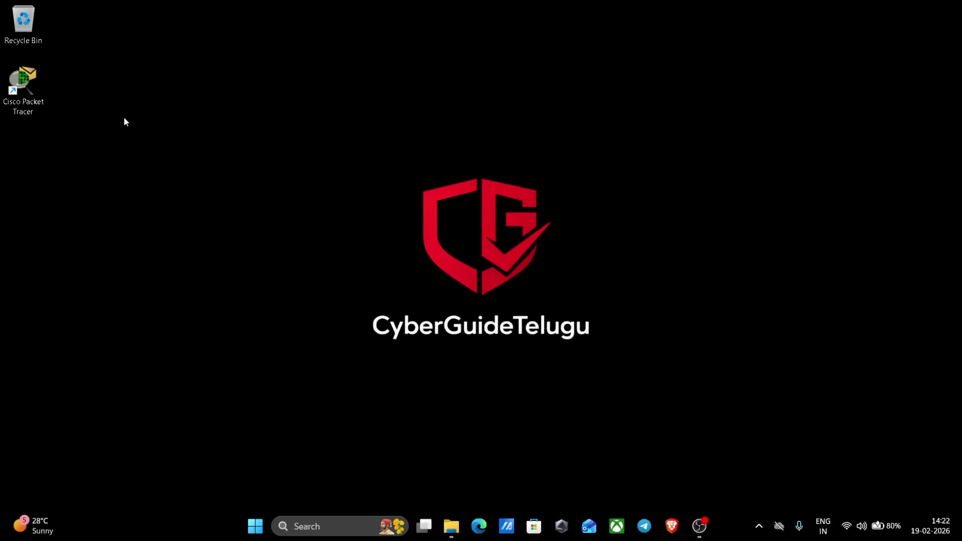
Launch Cisco Packet Tracer from its desktop shortcut and decline running multi-user when the application starts.
{"action": "left_click_drag", "start_coordinate": [23, 82], "coordinate": [79, 114]}
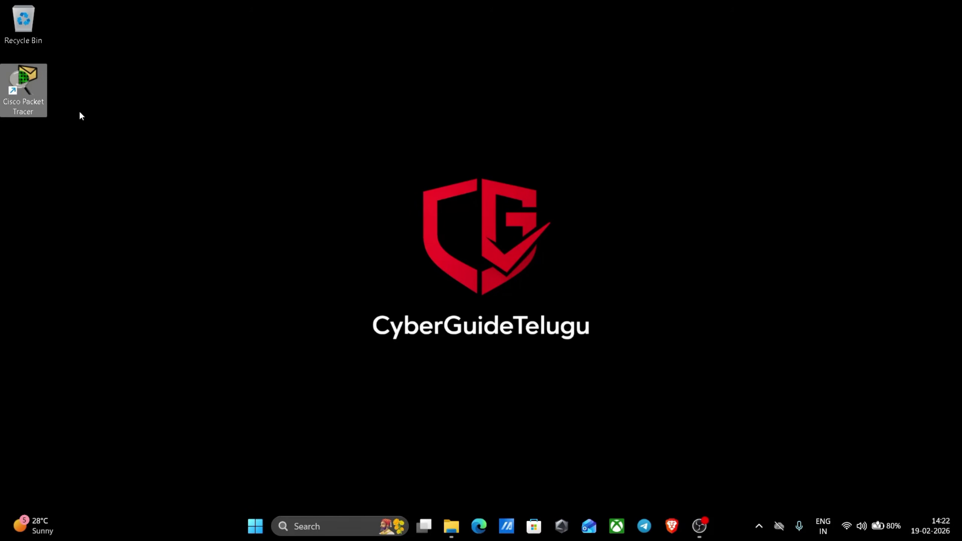
{"action": "double_click", "coordinate": [31, 90]}
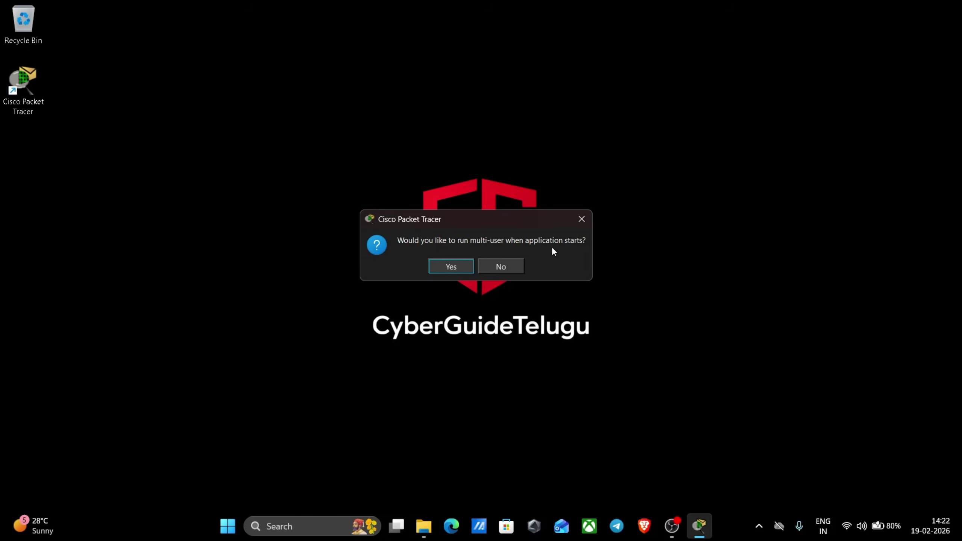
{"action": "left_click", "coordinate": [503, 269]}
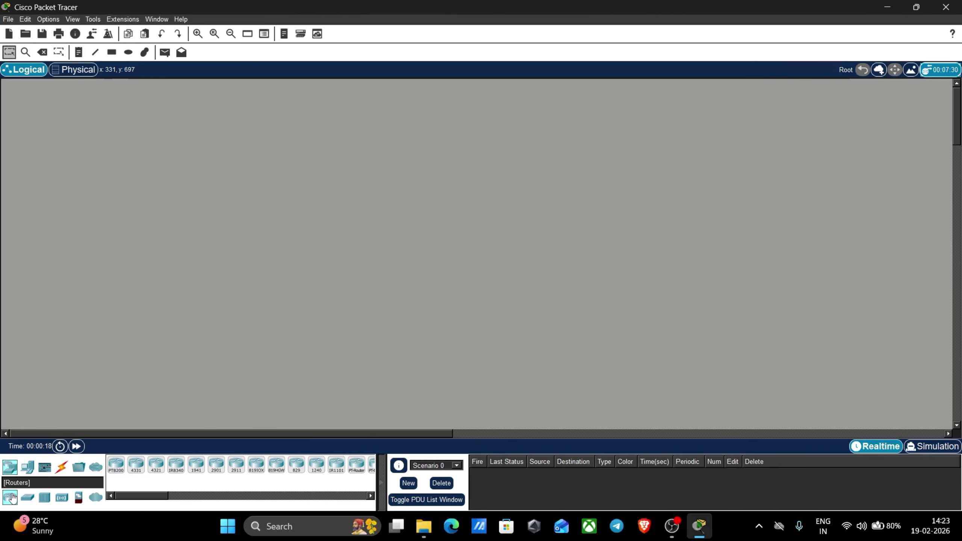
Place a laptop and a PC from the end devices in the logical workspace and display the available connection types.
{"action": "left_click", "coordinate": [29, 468]}
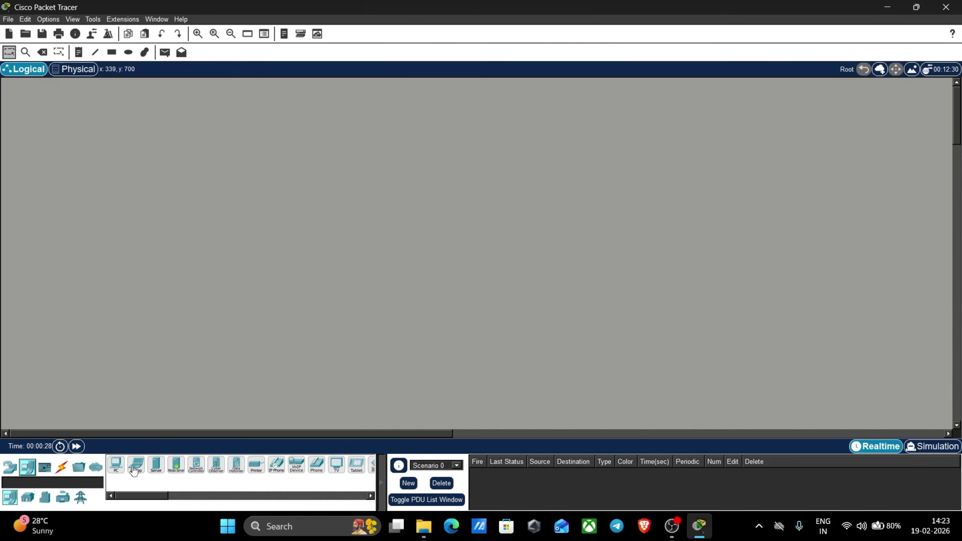
{"action": "left_click_drag", "start_coordinate": [136, 465], "coordinate": [390, 286]}
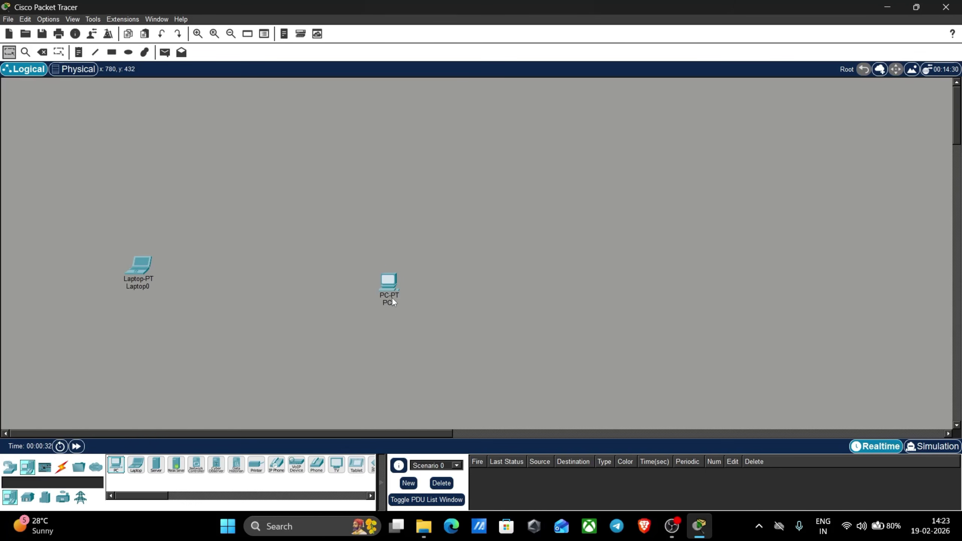
{"action": "left_click", "coordinate": [59, 472]}
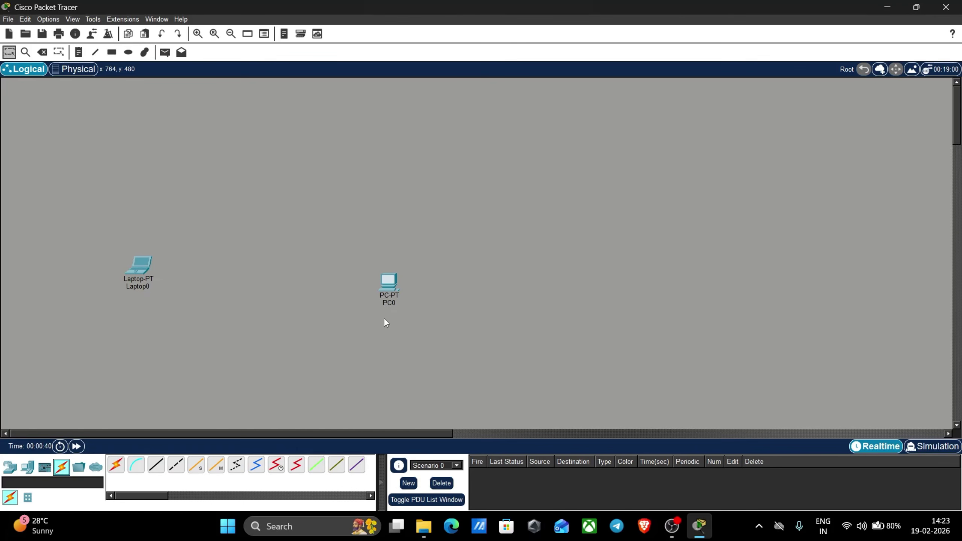
Move the laptop and the PC farther right in the logical workspace and minimise Packet Tracer.
{"action": "left_click_drag", "start_coordinate": [129, 268], "coordinate": [223, 297]}
{"action": "left_click_drag", "start_coordinate": [381, 286], "coordinate": [504, 287]}
{"action": "mouse_move", "coordinate": [499, 285]}
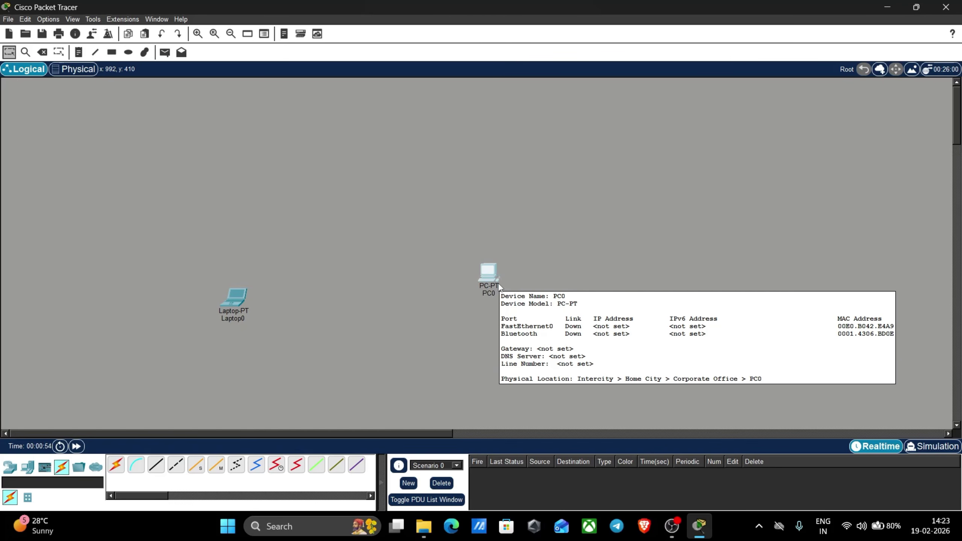
{"action": "left_click", "coordinate": [887, 7]}
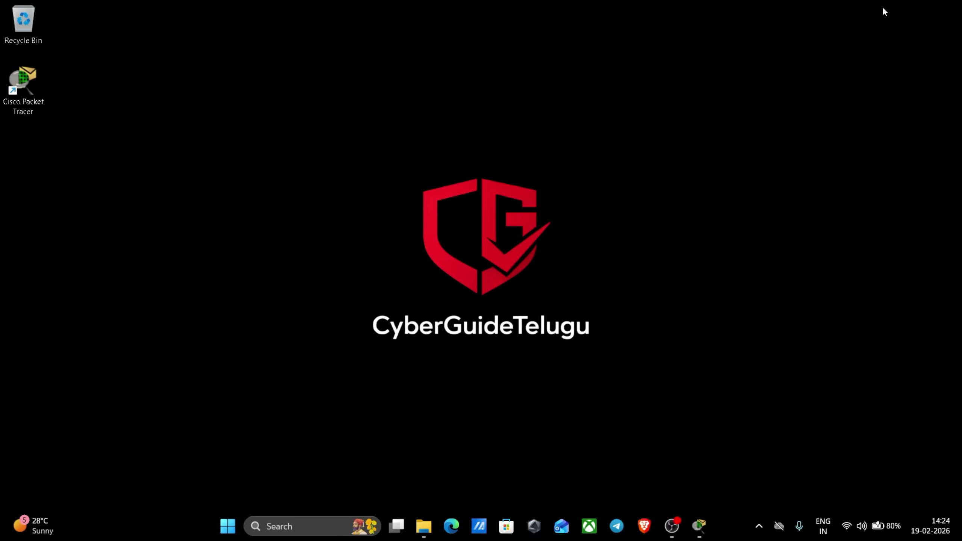